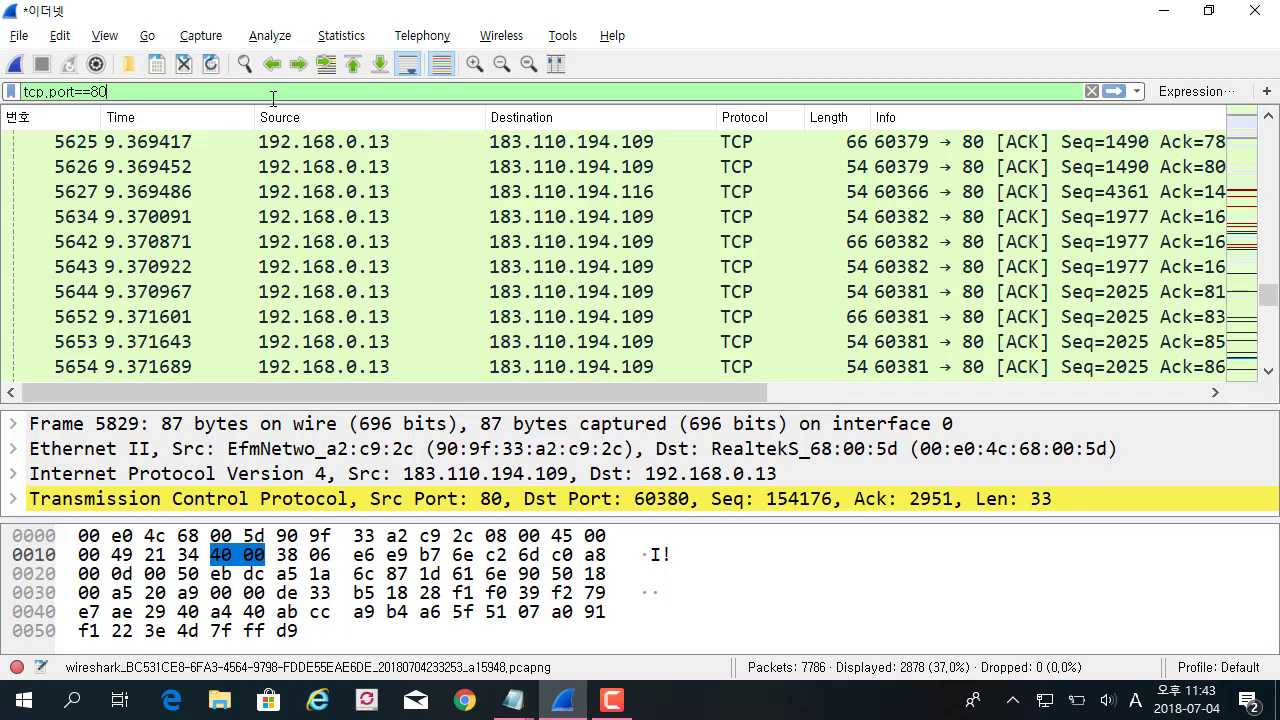
Filter the captured packets with the display filter tcp.port==80 and look through the matching packets
key(Return)
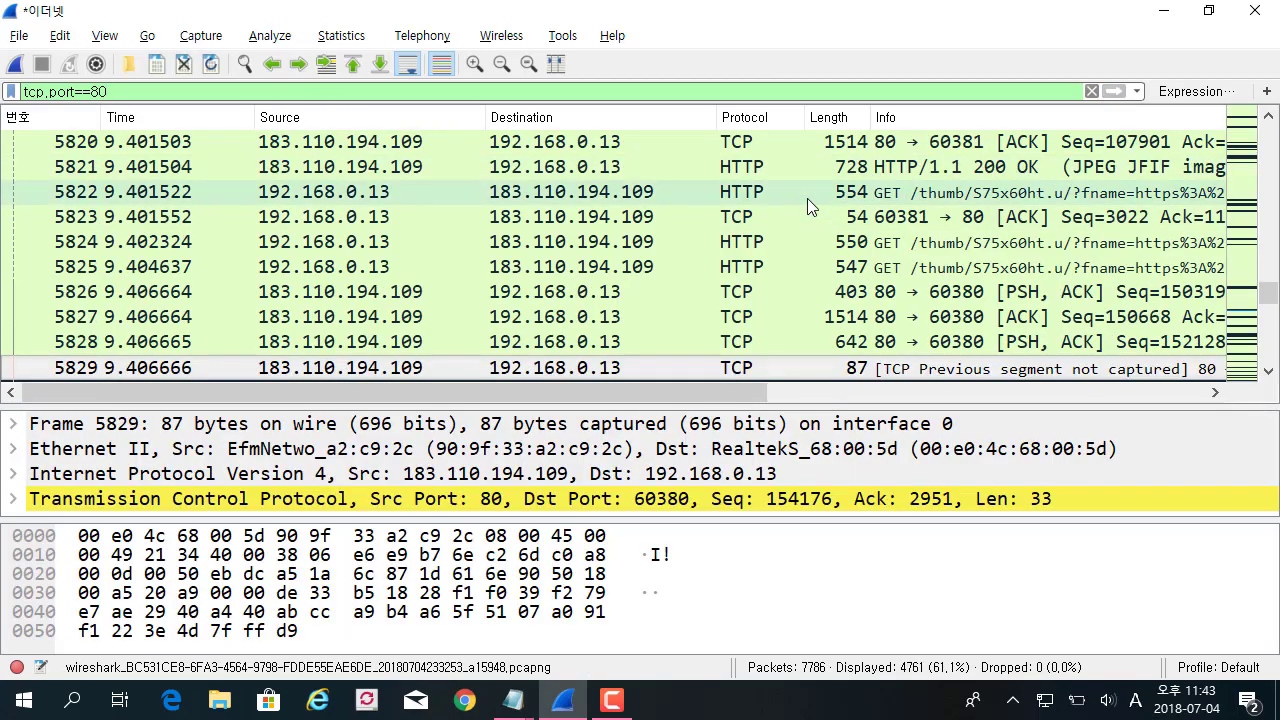
drag(1268, 292, 1268, 336)
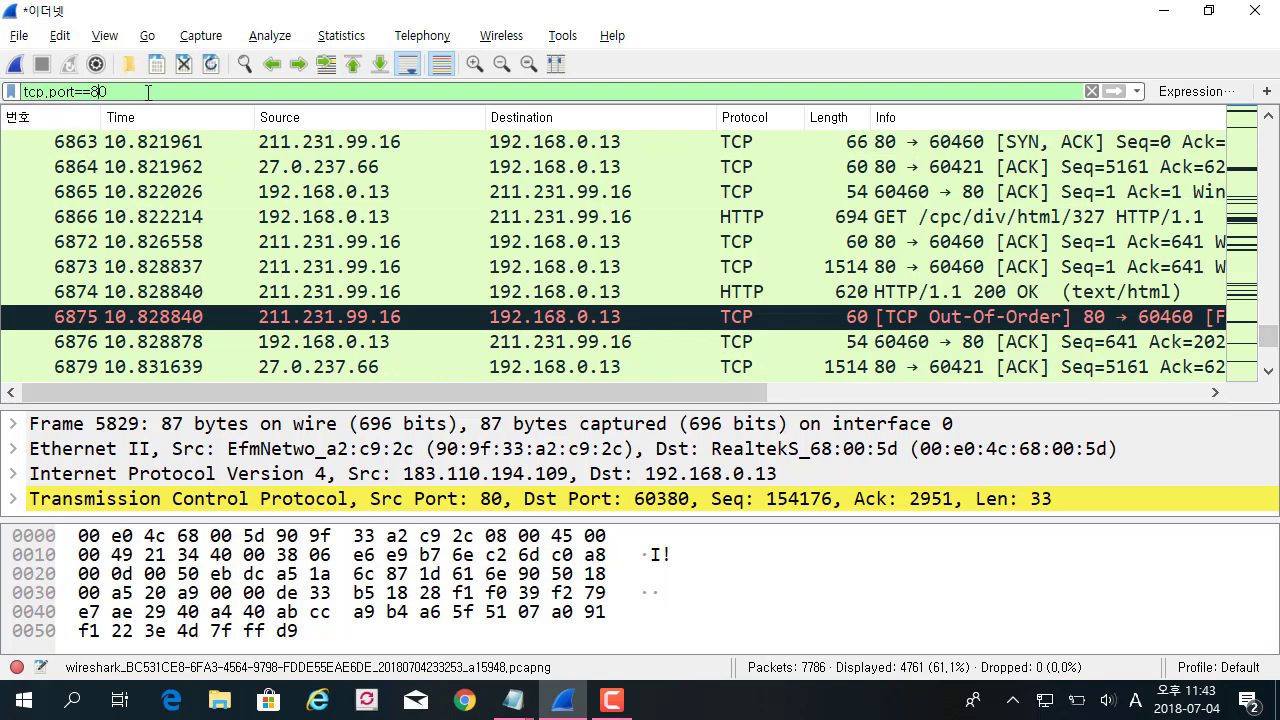
Negate the port filter to !tcp.port==80, apply it, and look through the remaining packets down to the end of the list
key(Left)
key(Left)
key(Left)
key(Left)
key(Left)
key(Left)
key(Left)
key(Left)
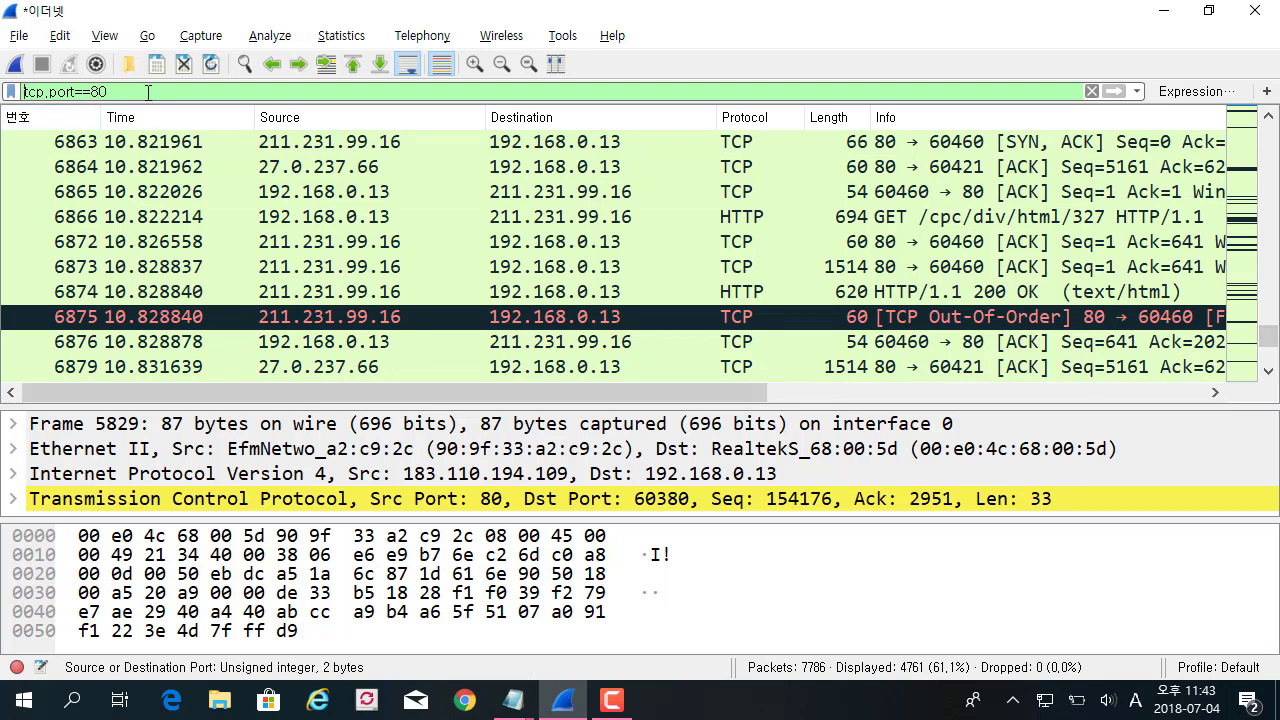
text(!)
key(Return)
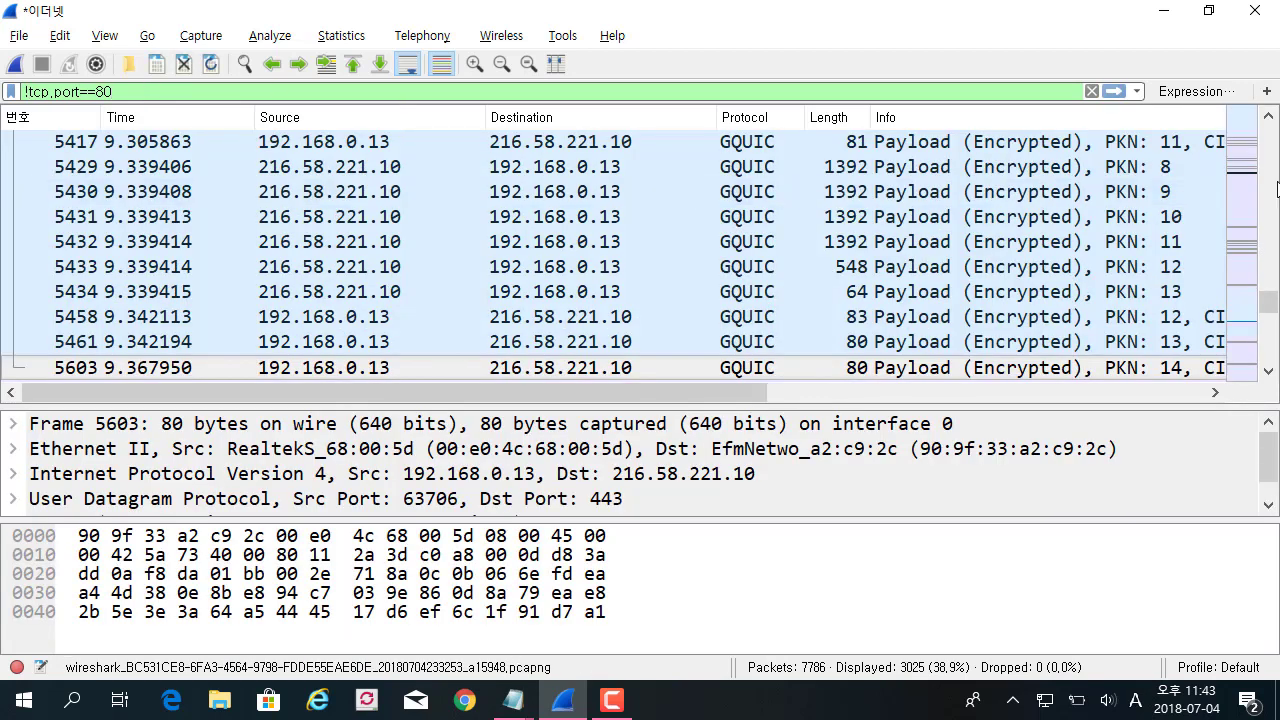
drag(1268, 322, 1272, 362)
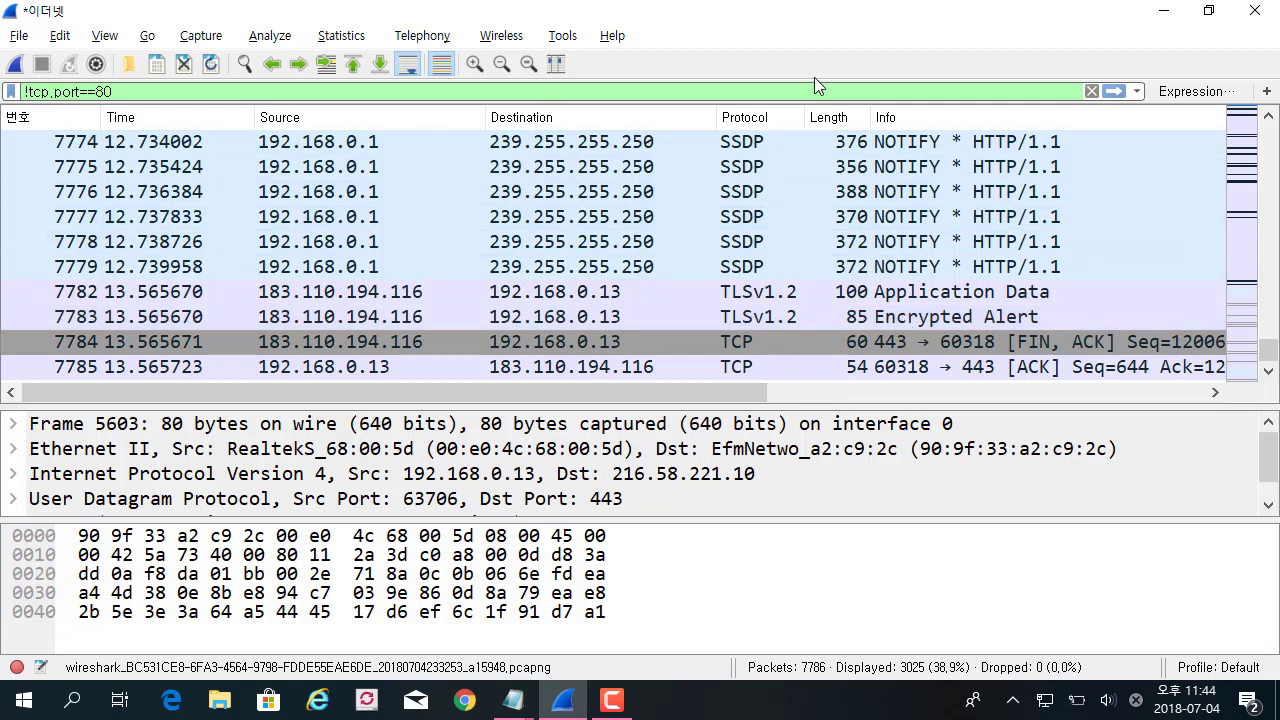
Look over the saved display filters and the field suggestions offered for "tcp." in the display filter
triple_click(80, 90)
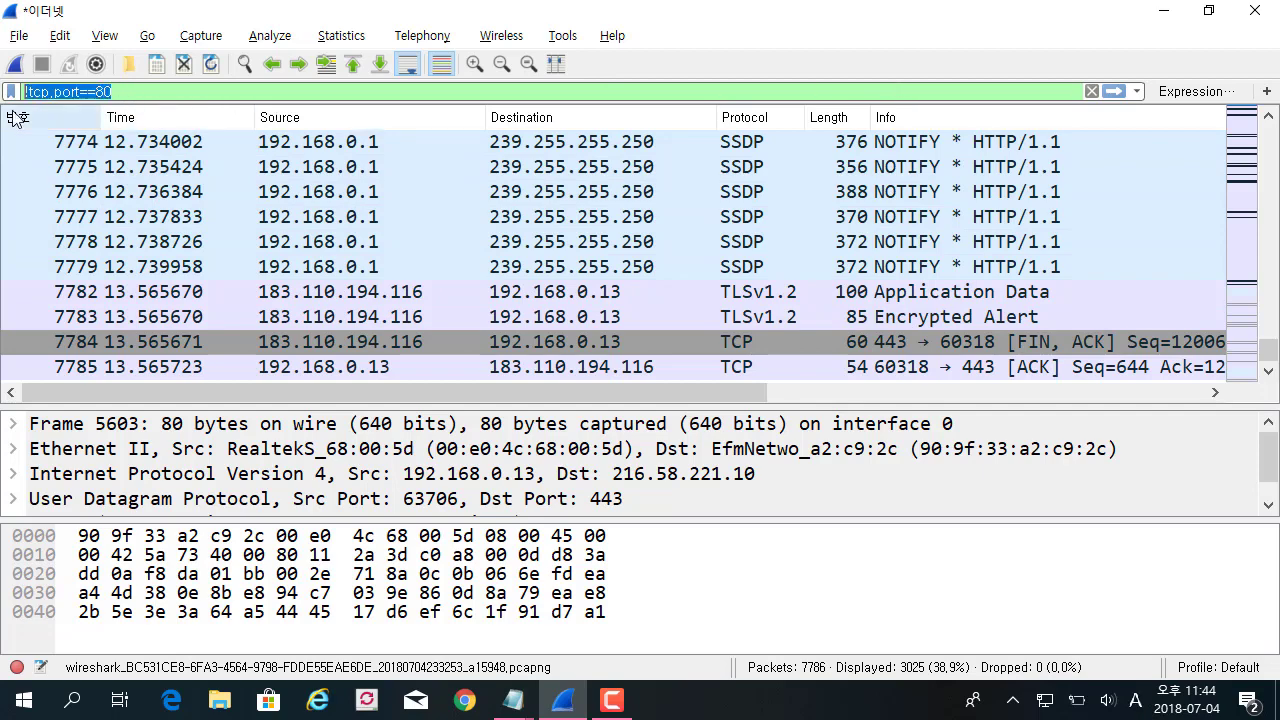
click(10, 91)
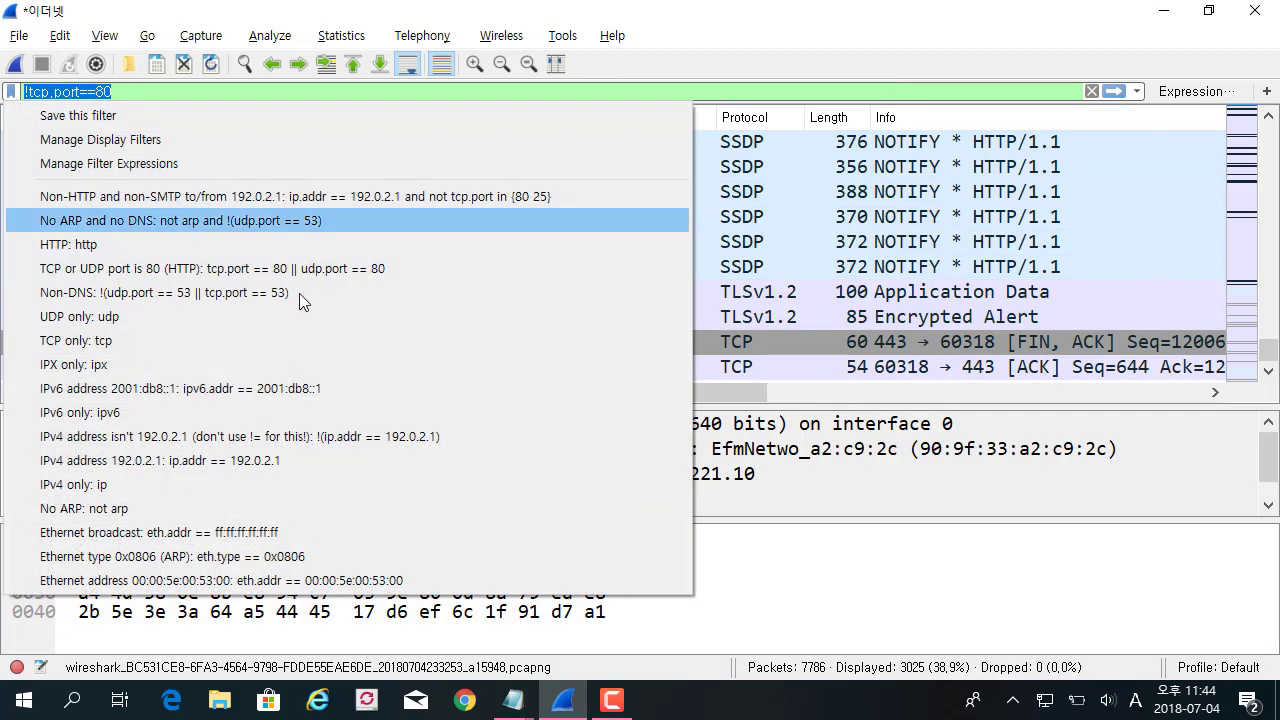
click(185, 90)
key(ctrl+a)
text(t)
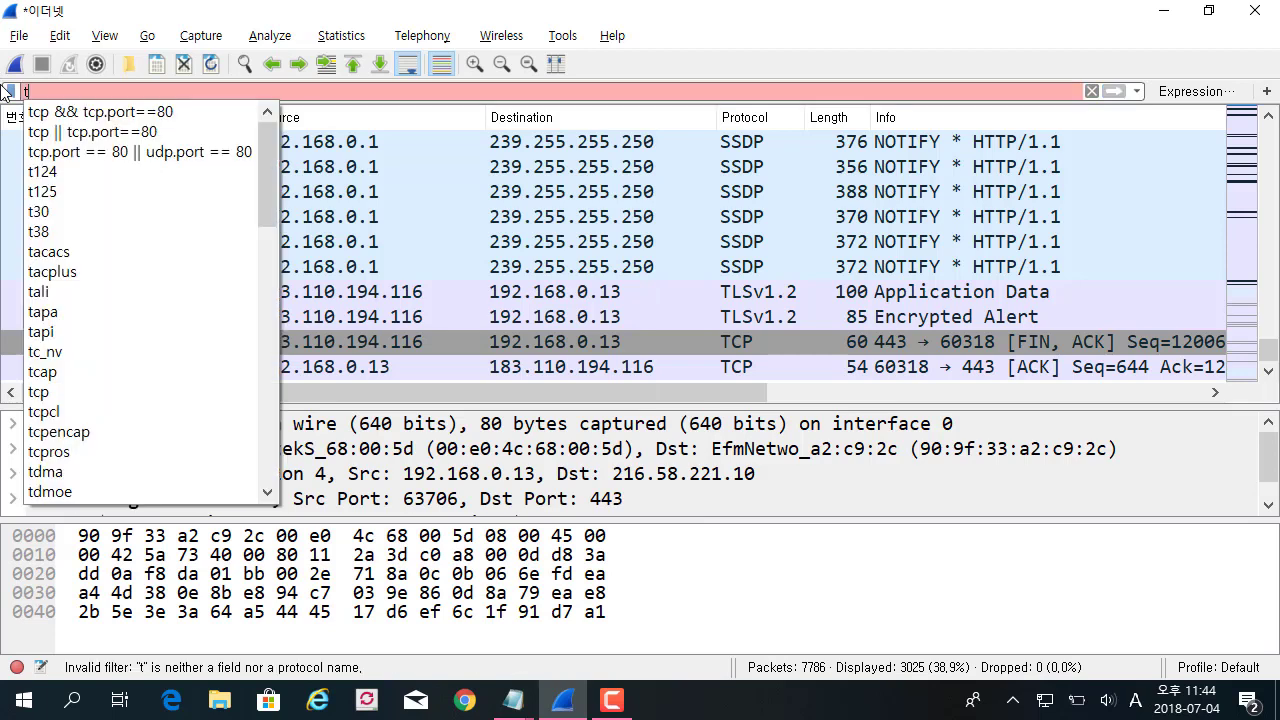
text(cp.)
scroll(185, 170, down, 20)
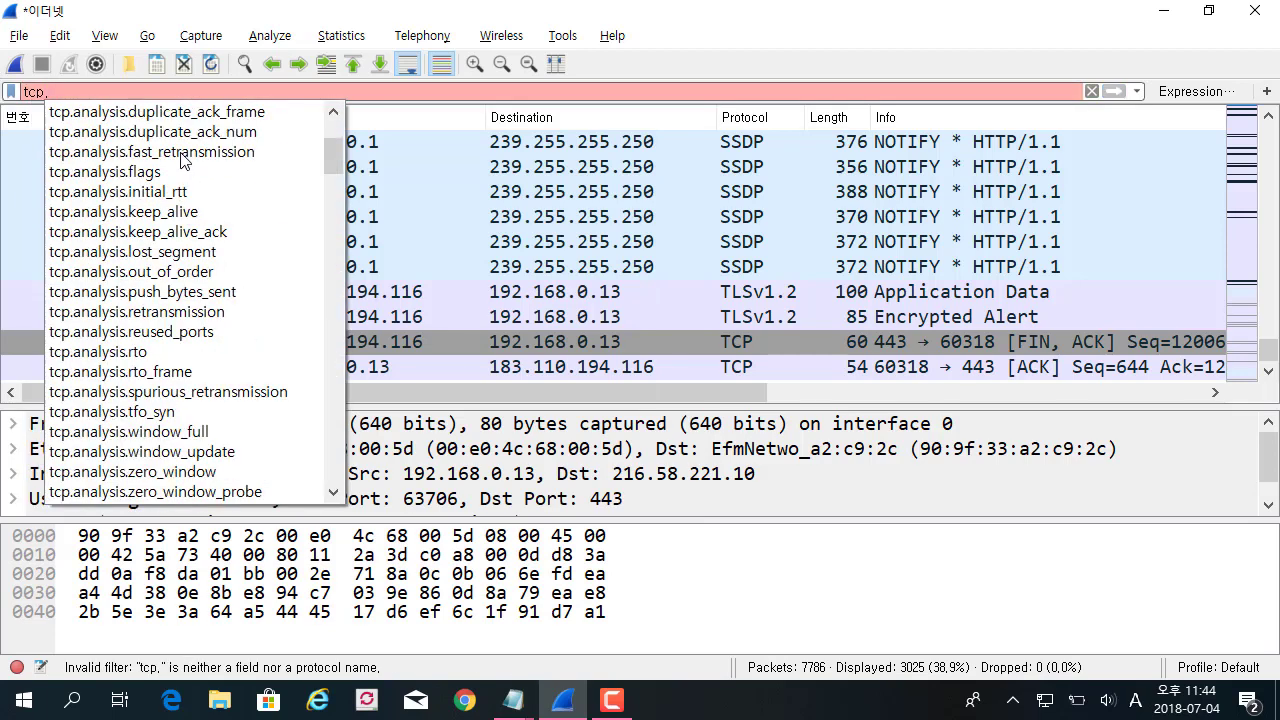
scroll(183, 165, down, 20)
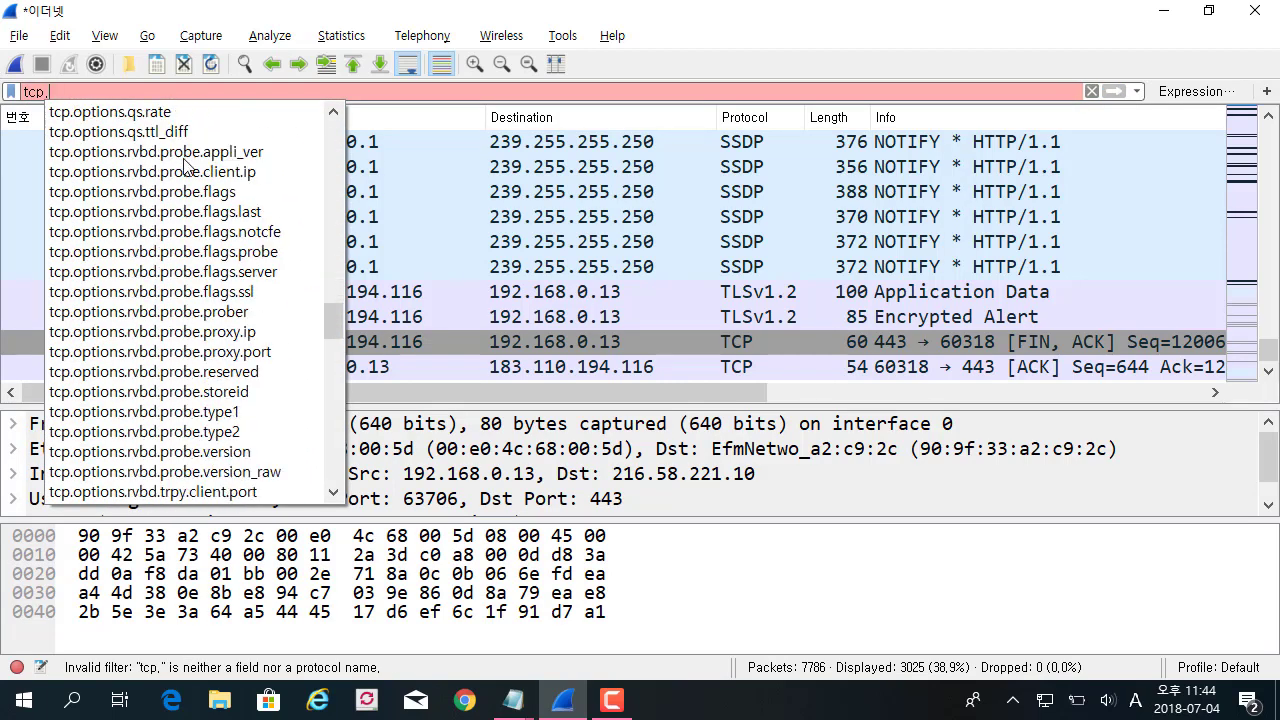
click(437, 253)
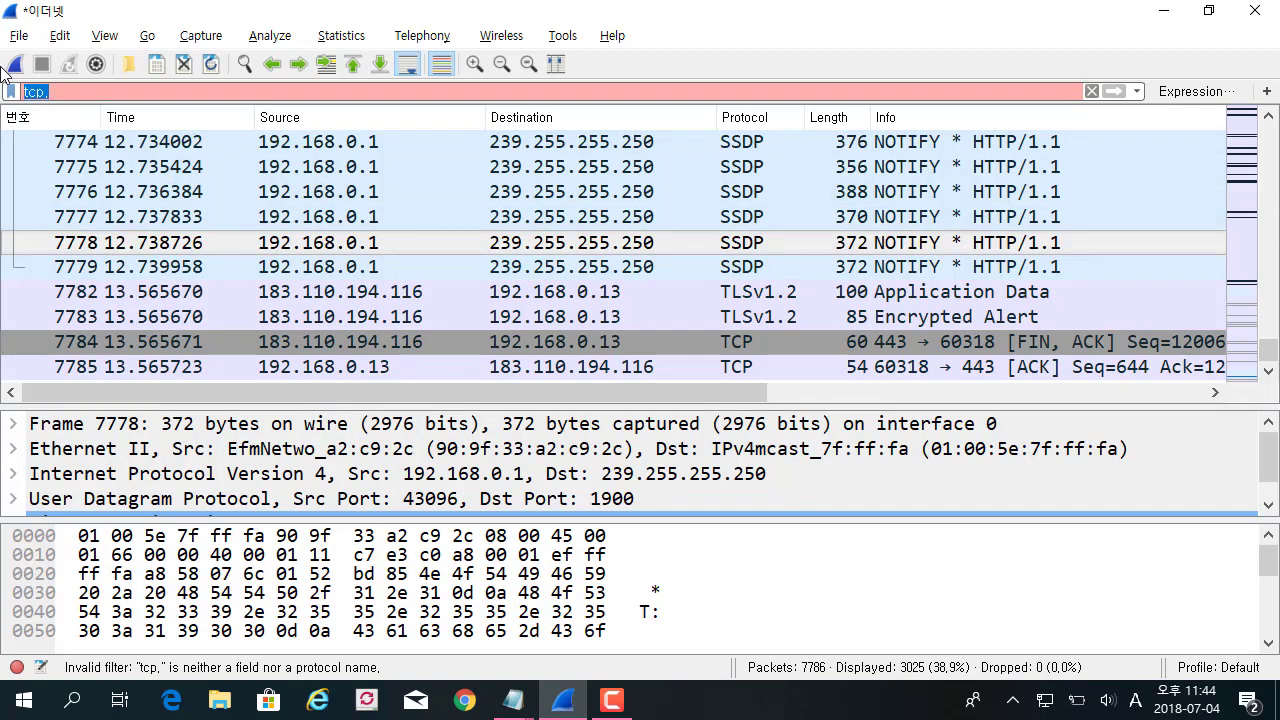
Clear the display filter to show all packets and enlarge the packet details area
key(BackSpace)
key(Return)
drag(507, 410, 443, 338)
drag(455, 496, 452, 481)
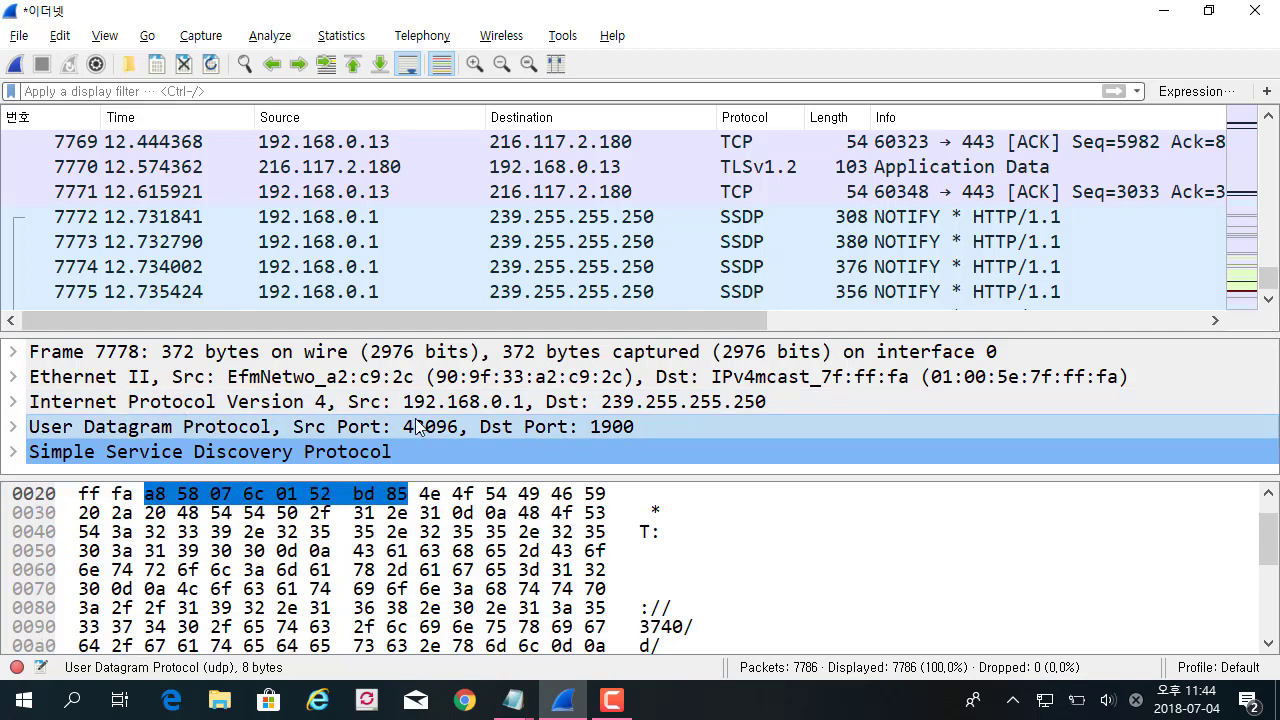
drag(404, 478, 362, 527)
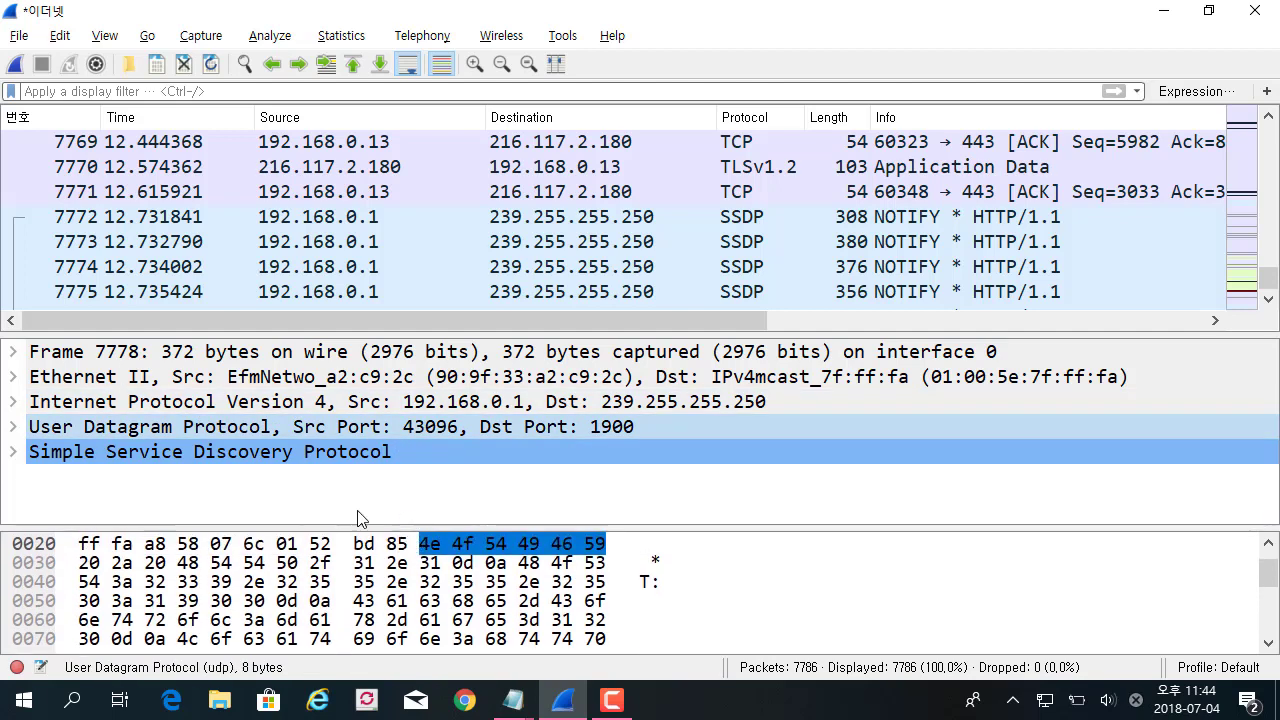
Expand the User Datagram Protocol details of packet 7778 and apply its source port as the filter udp.srcport == 43096
click(14, 428)
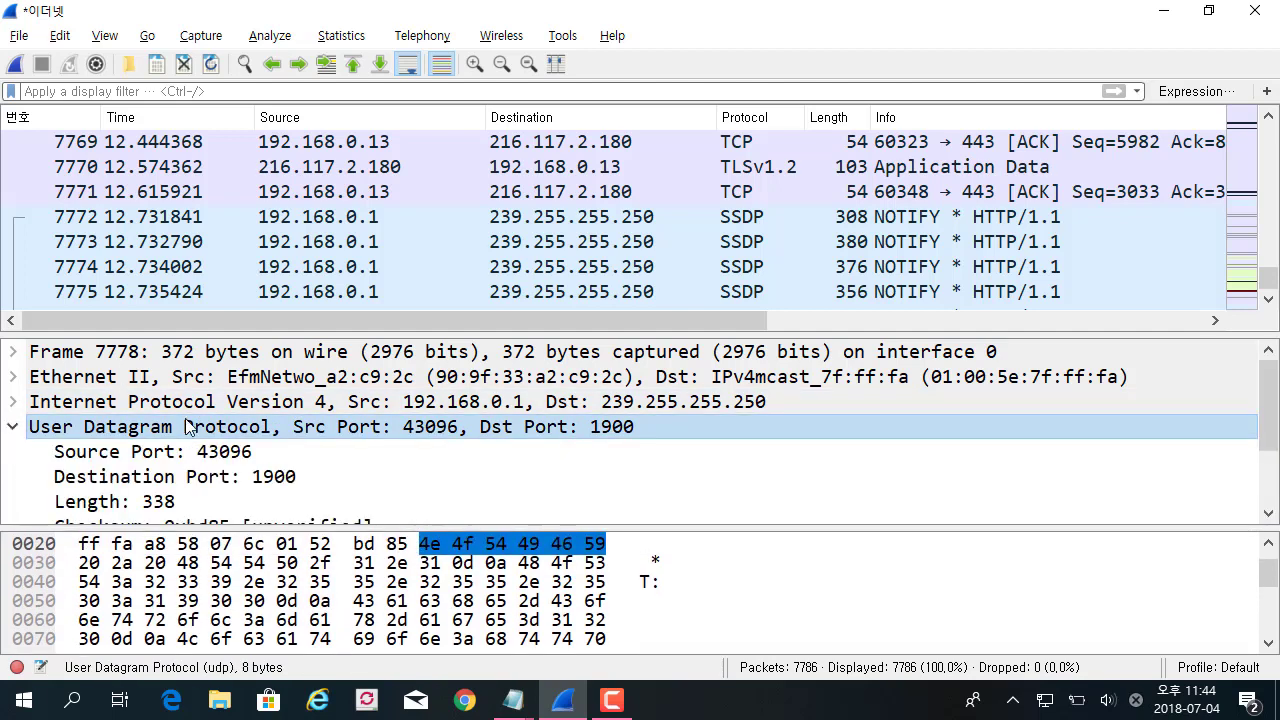
scroll(188, 427, down, 1)
click(236, 380)
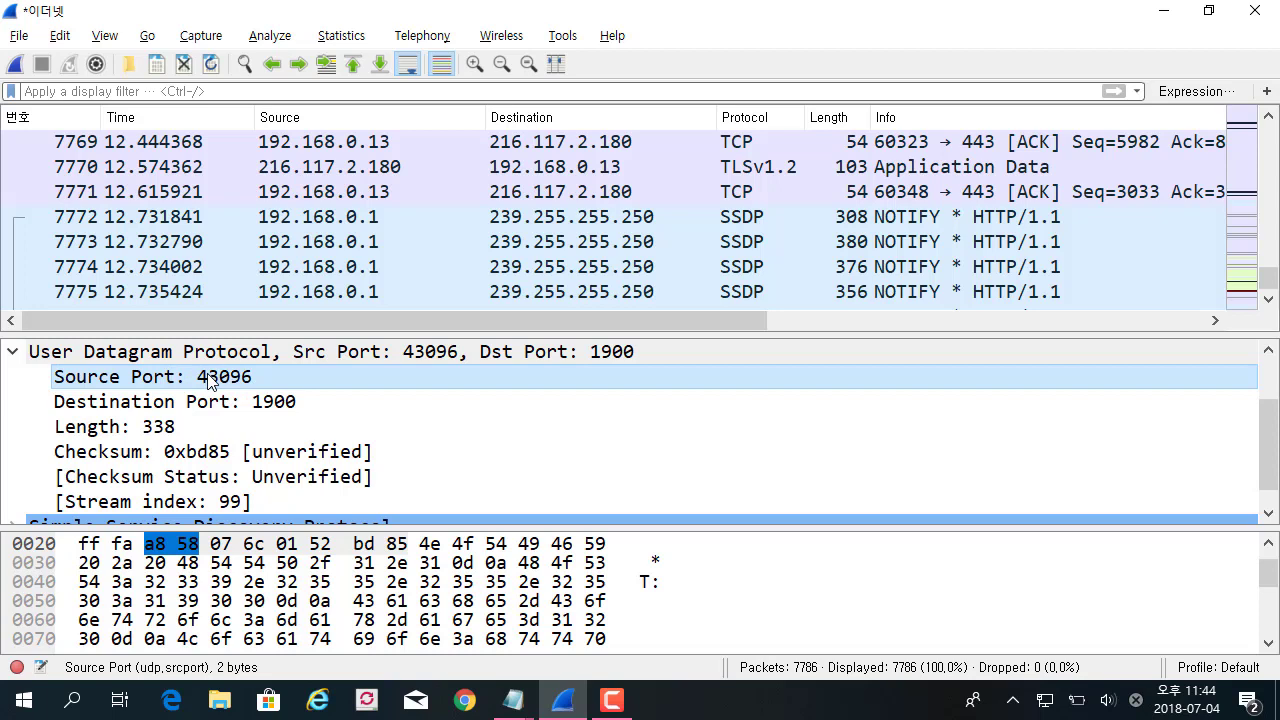
right_click(210, 383)
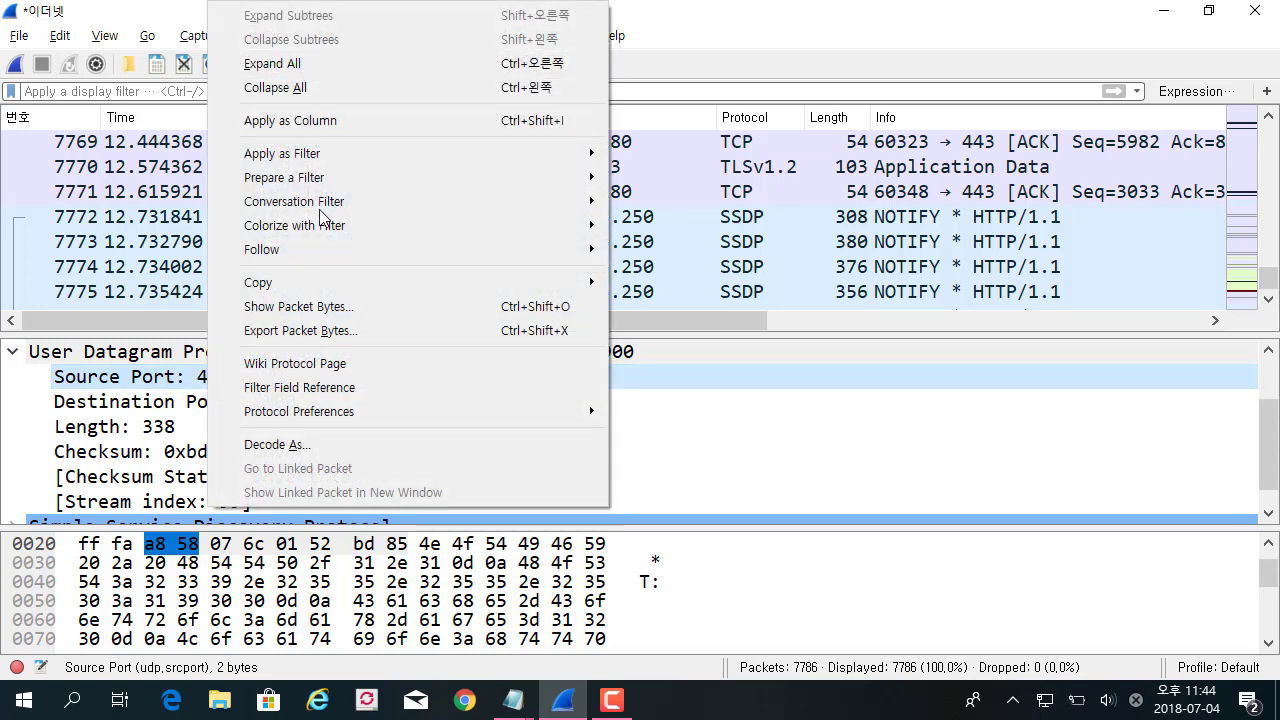
mouse_move(322, 167)
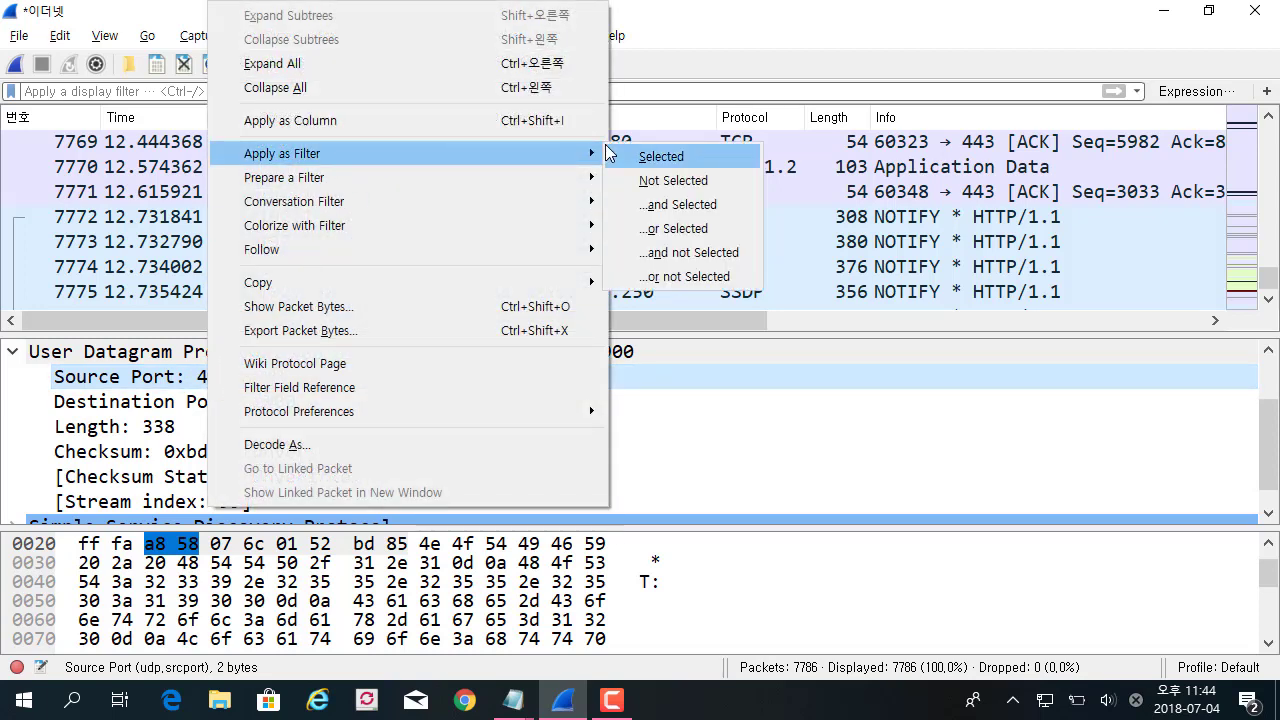
click(677, 158)
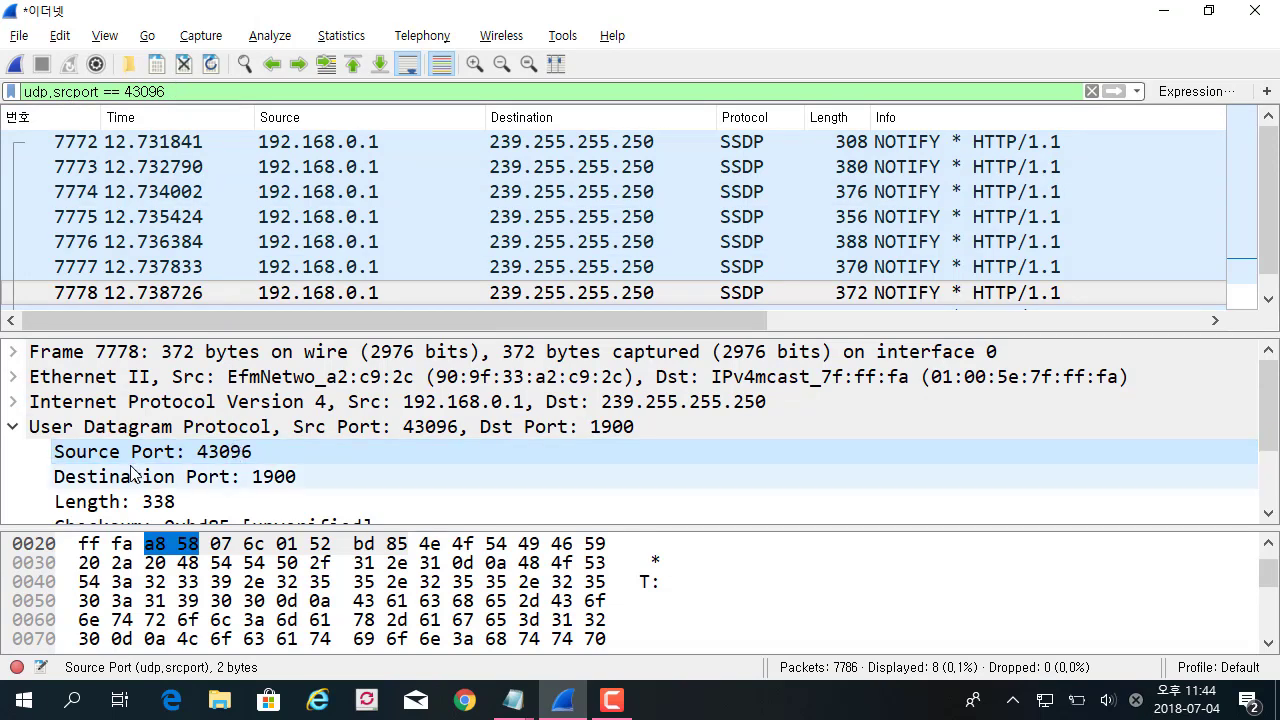
Apply the packet's UDP length as the filter udp.length == 338, then collapse the User Datagram Protocol details
scroll(187, 474, down, 1)
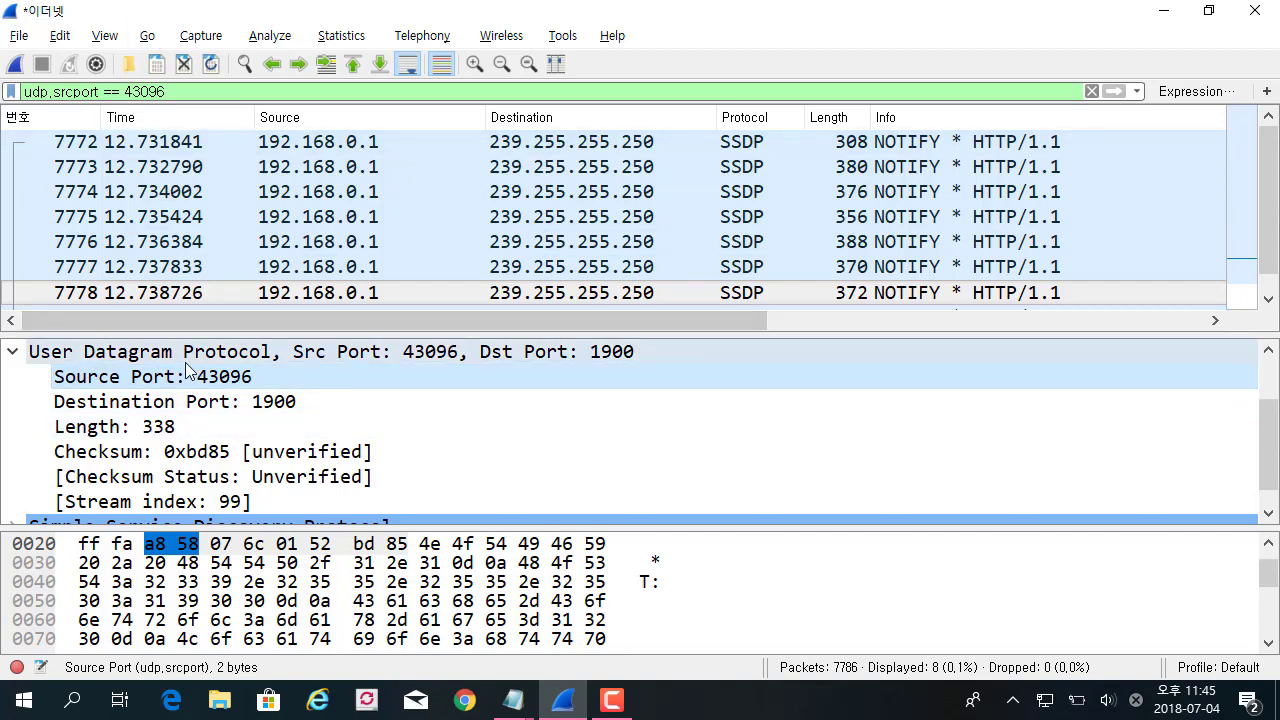
click(181, 408)
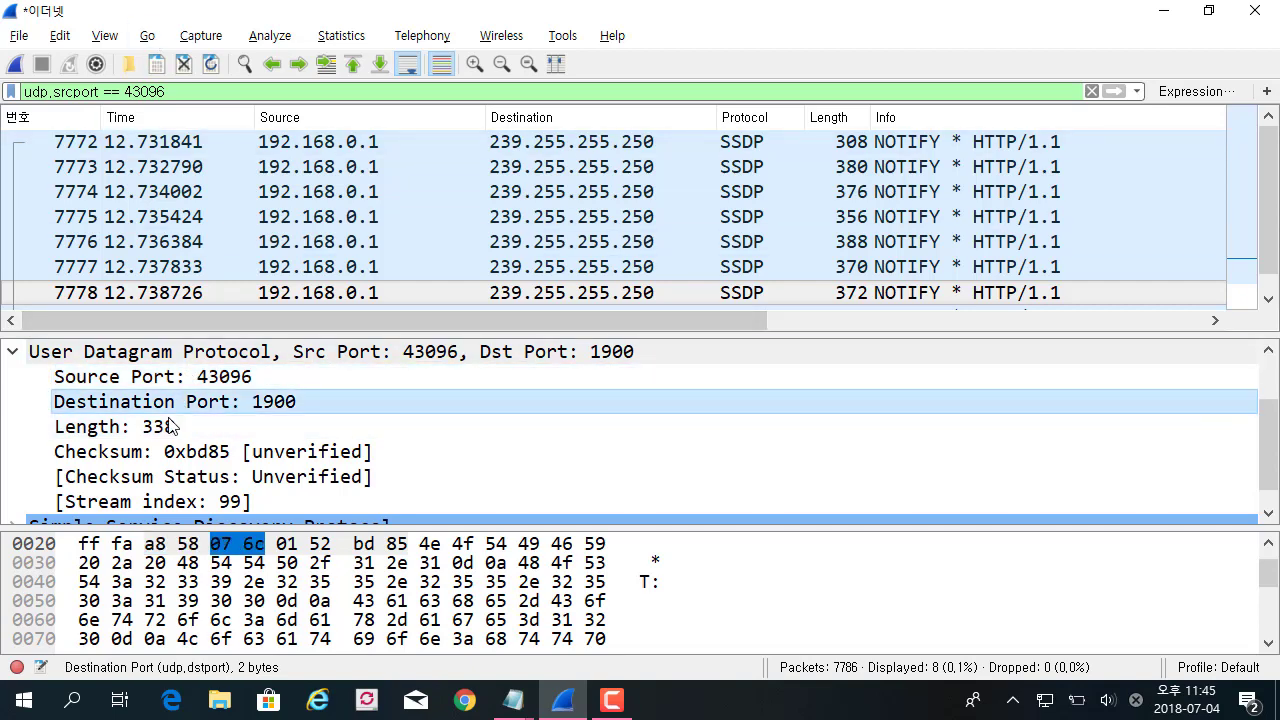
click(165, 430)
right_click(166, 434)
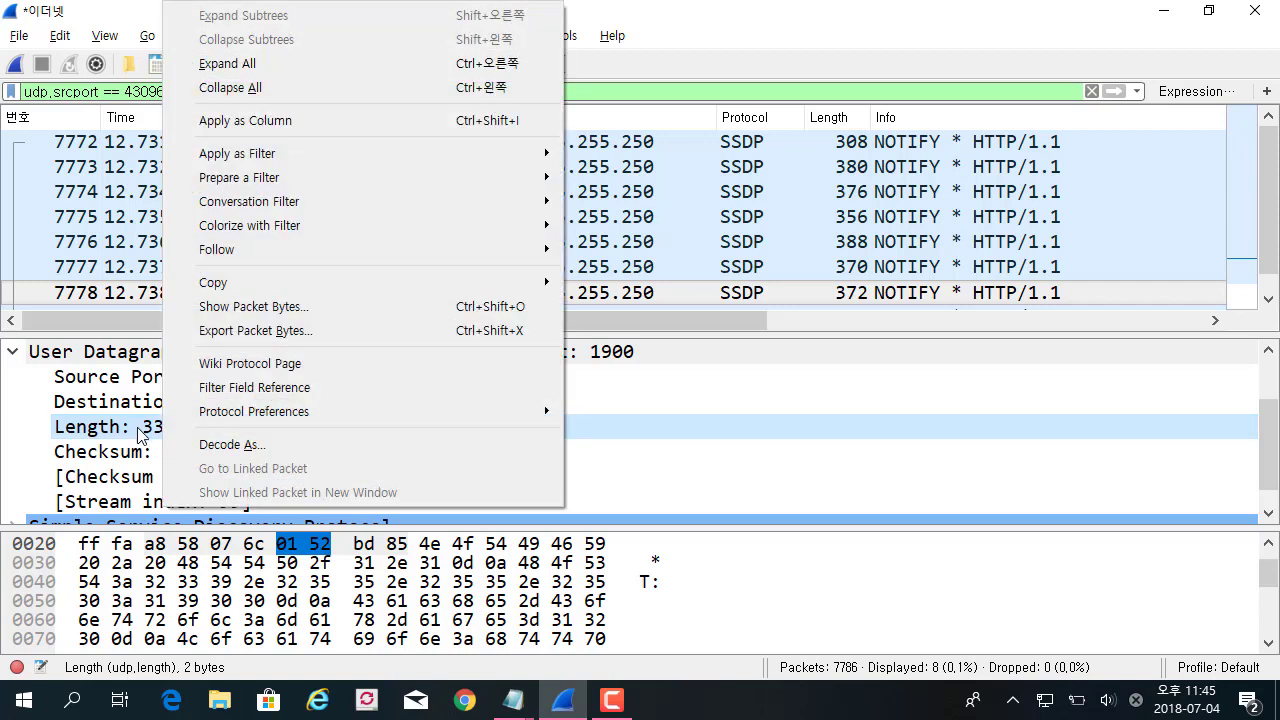
mouse_move(306, 155)
click(637, 160)
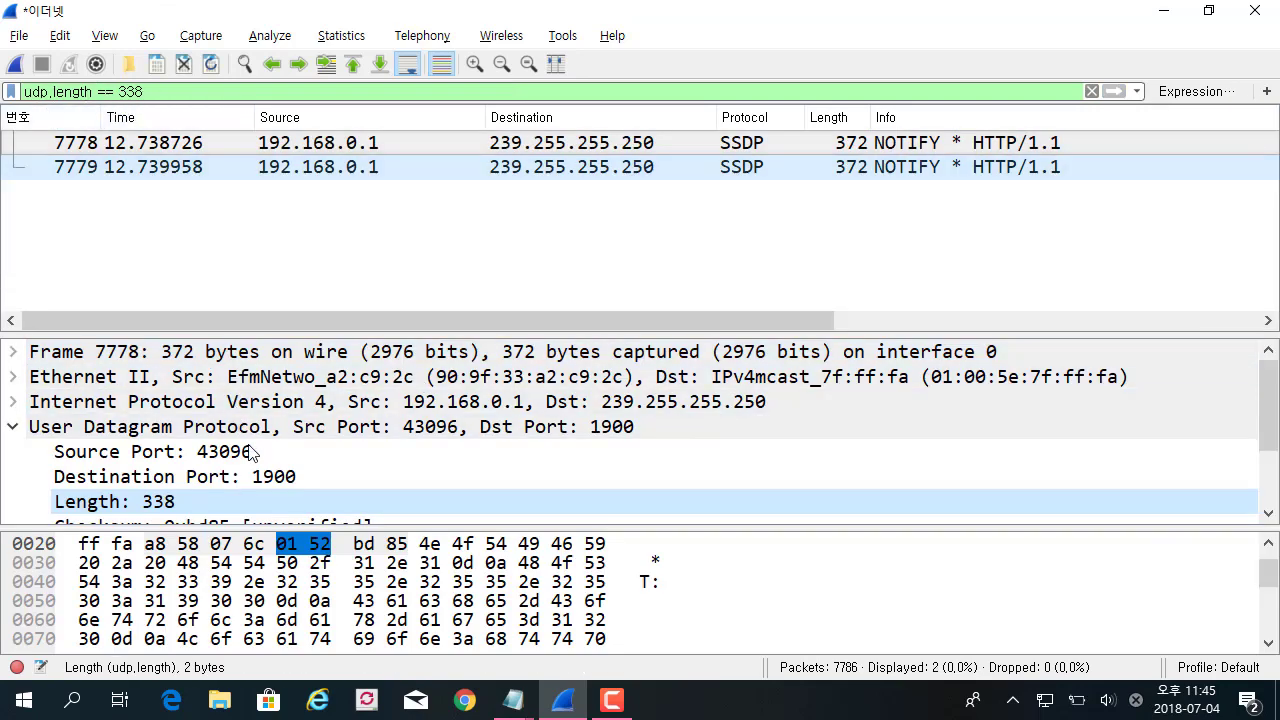
click(42, 427)
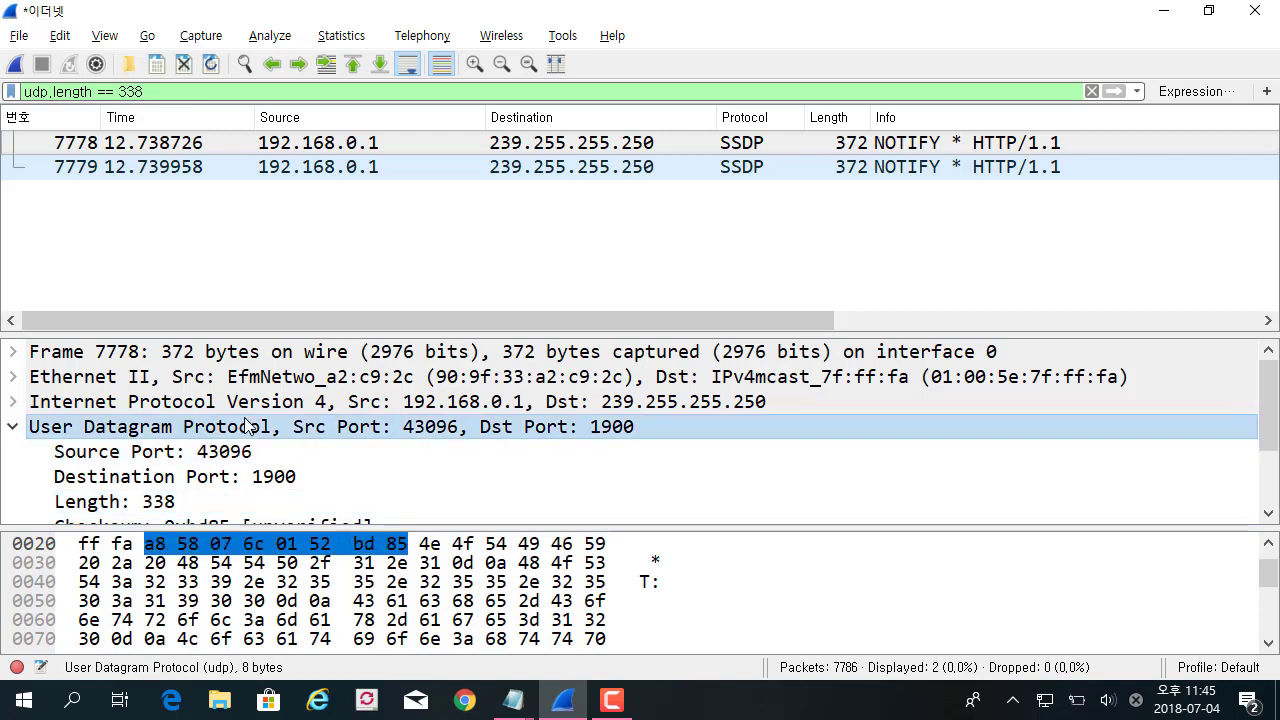
double_click(42, 427)
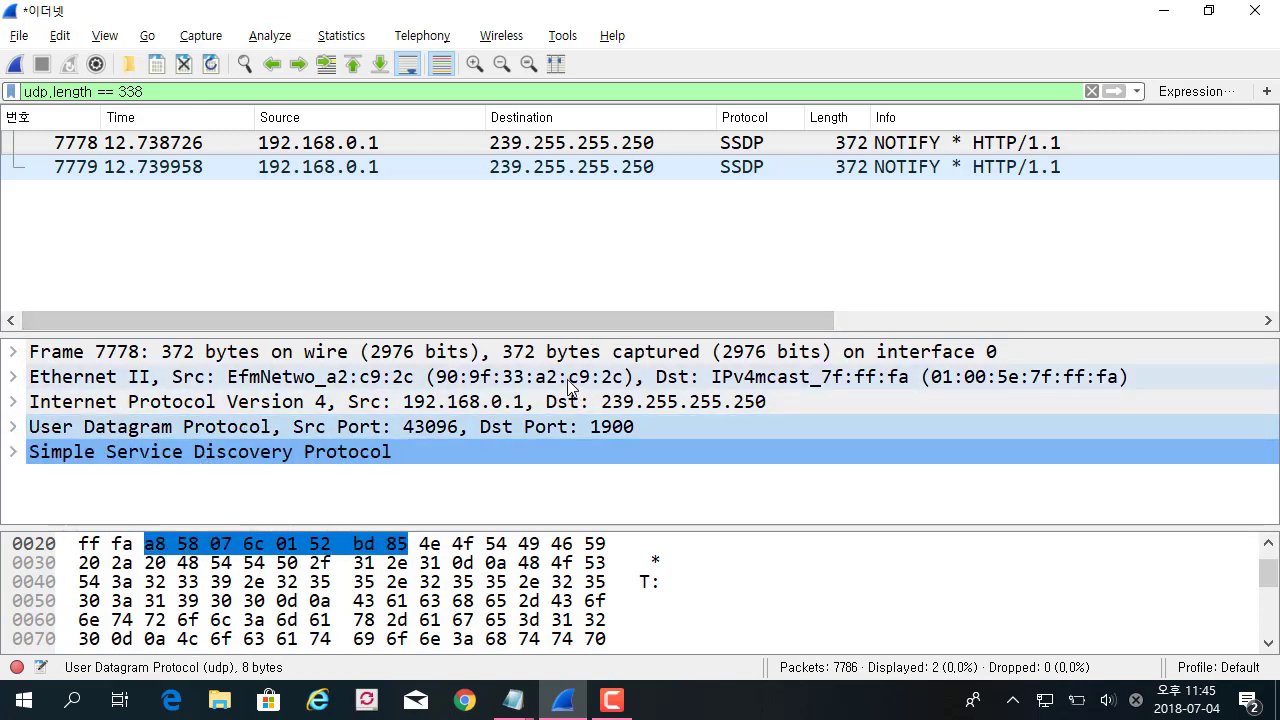
Apply the source address of packet 7779 as the filter ip.src == 192.168.0.1
click(382, 170)
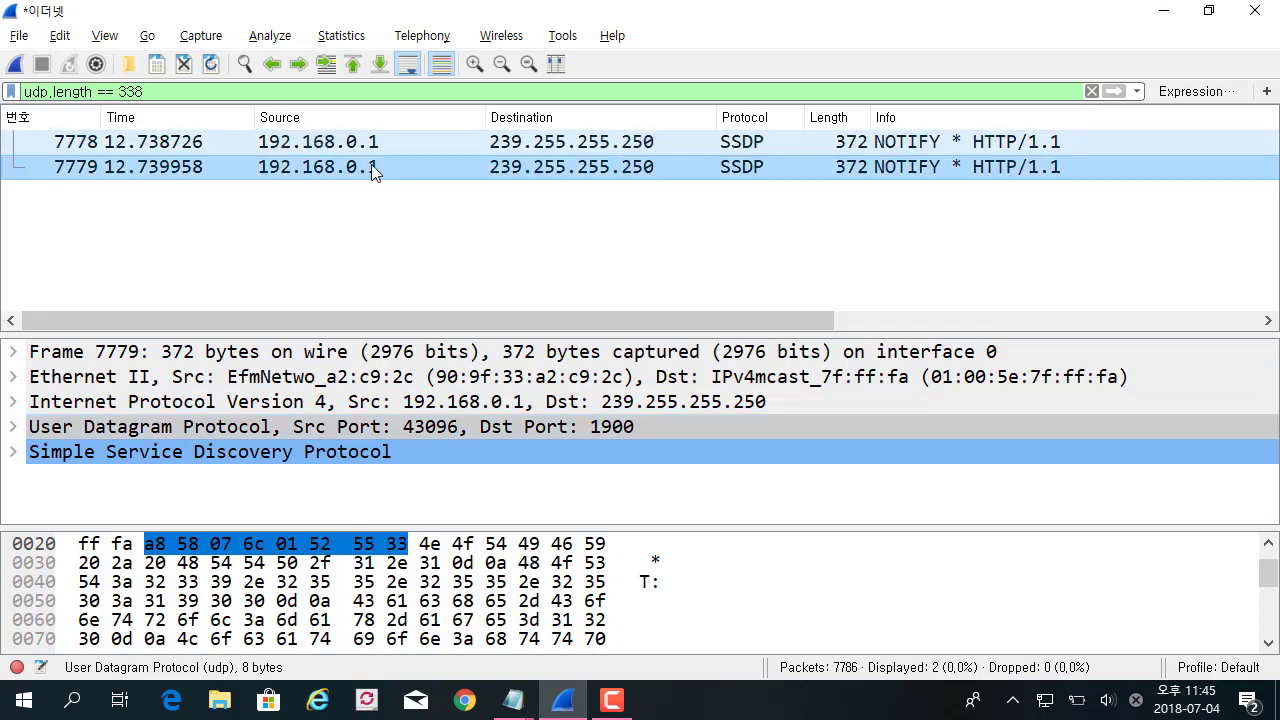
right_click(371, 165)
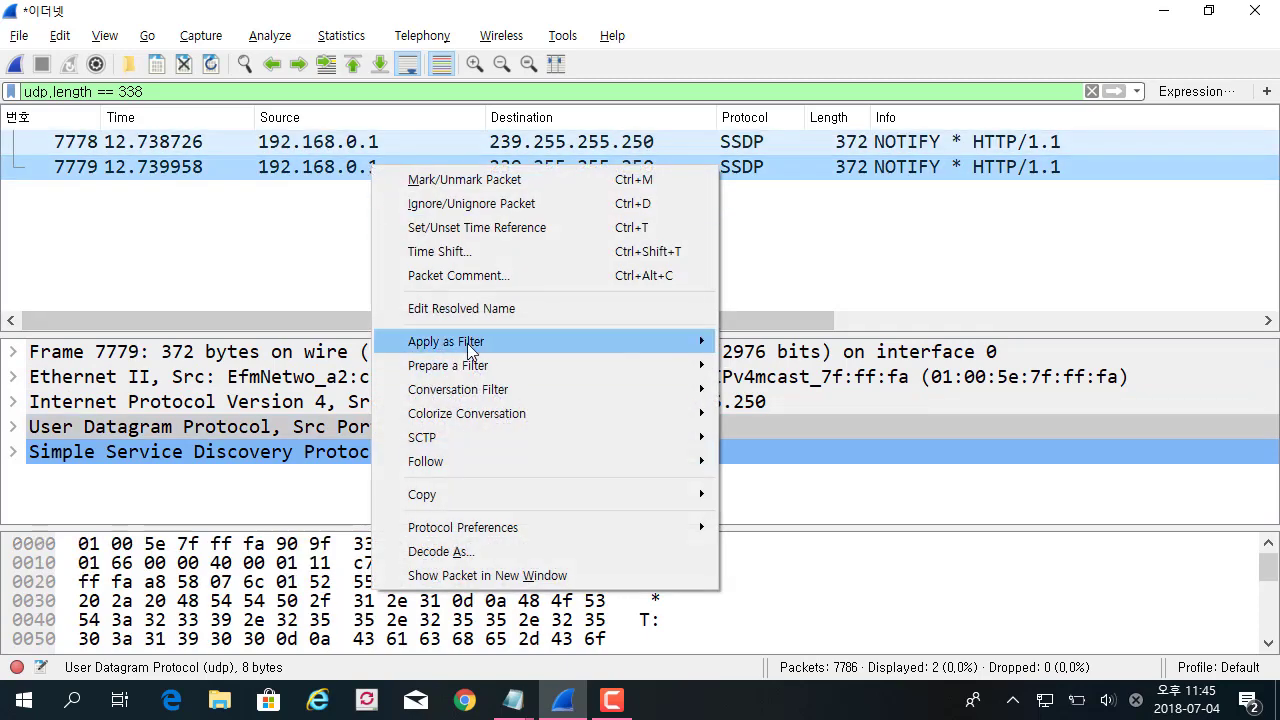
mouse_move(466, 341)
click(750, 346)
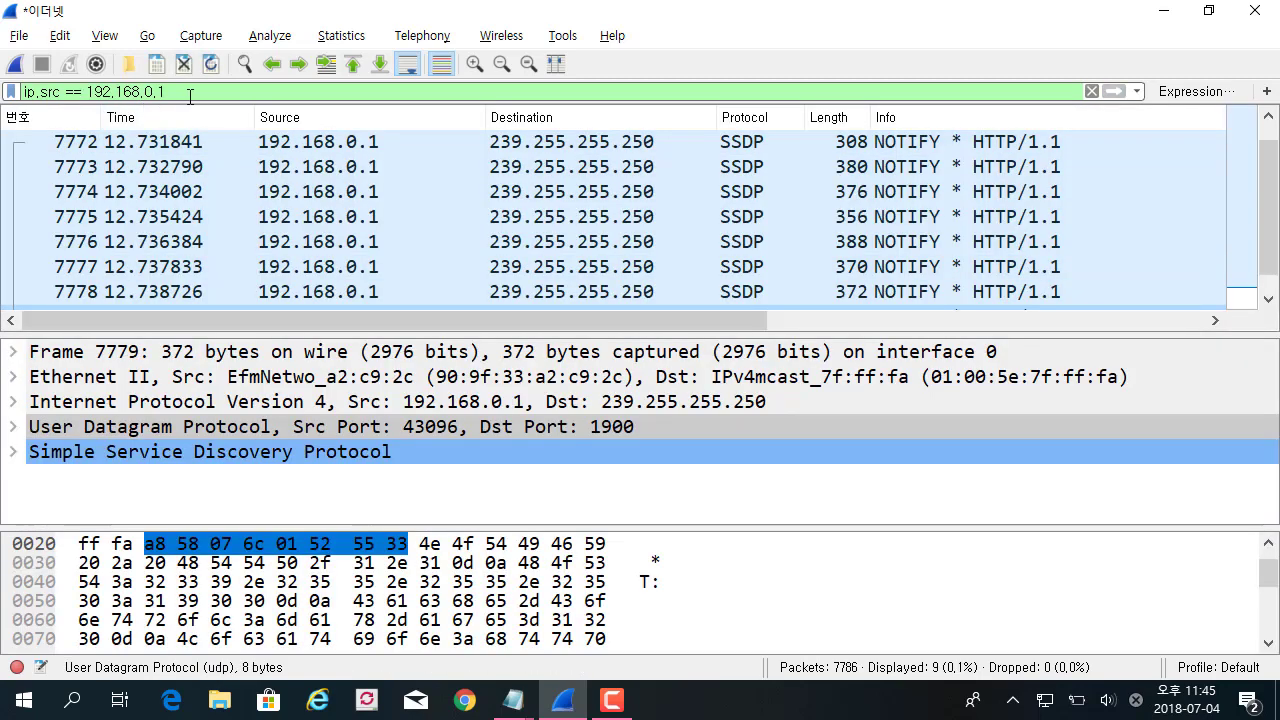
Check which filter options are offered for the source, destination and protocol values of packets 7774 and 7773
click(389, 195)
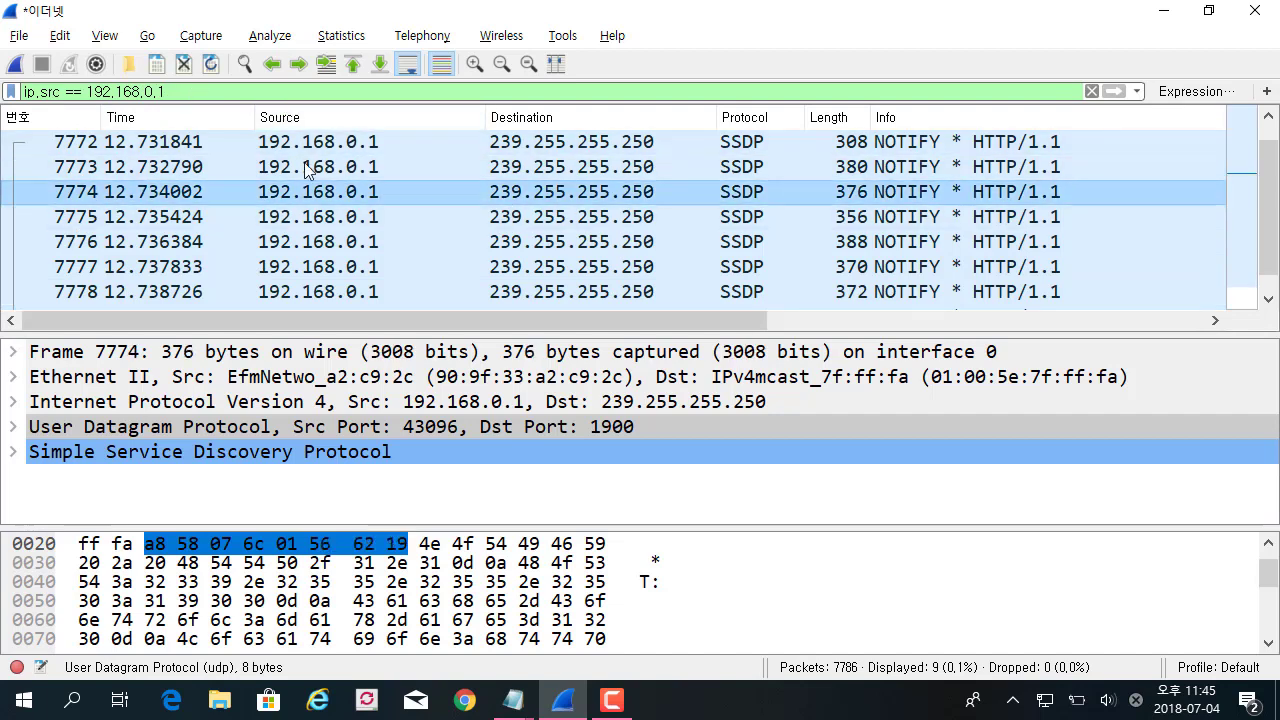
click(322, 197)
right_click(324, 199)
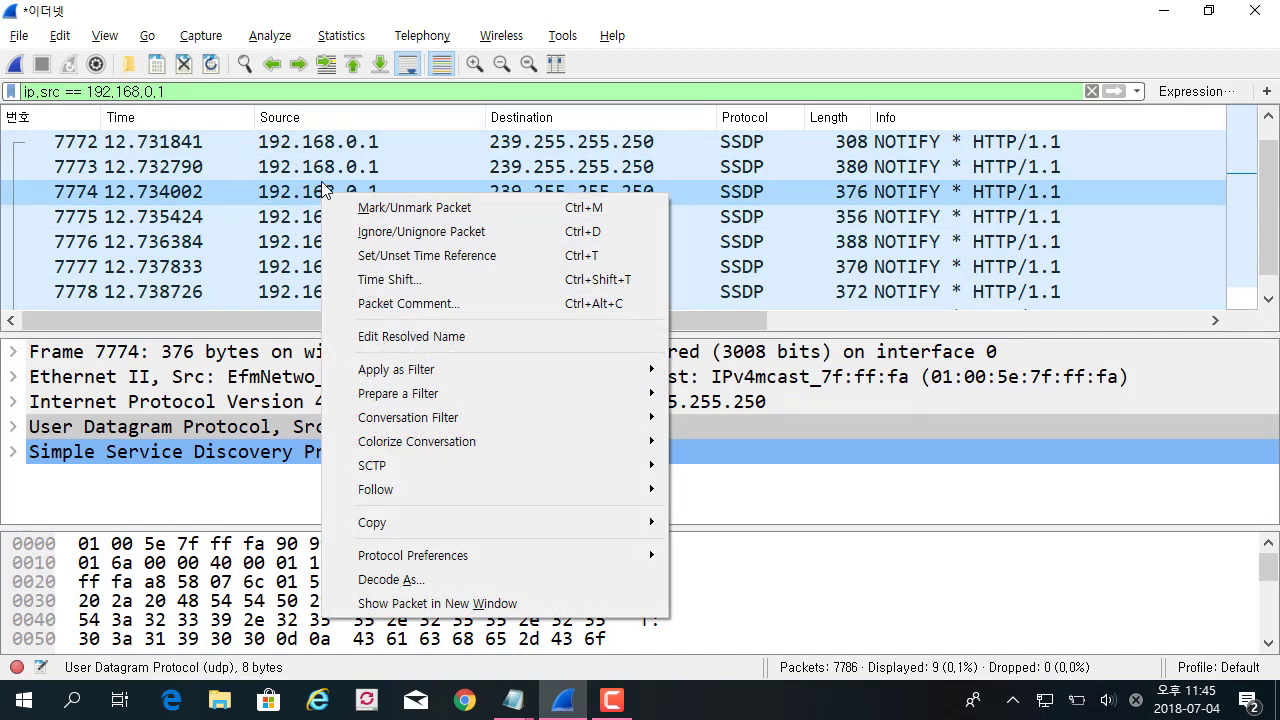
click(601, 190)
right_click(578, 203)
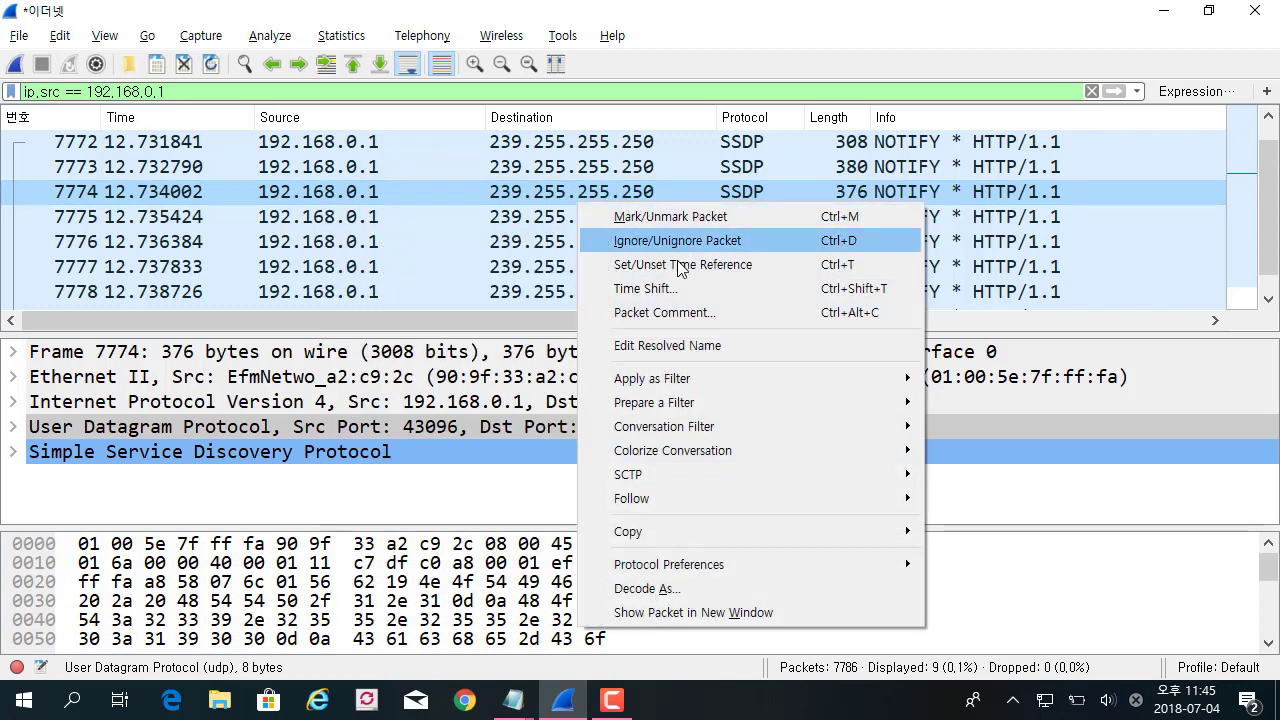
click(768, 173)
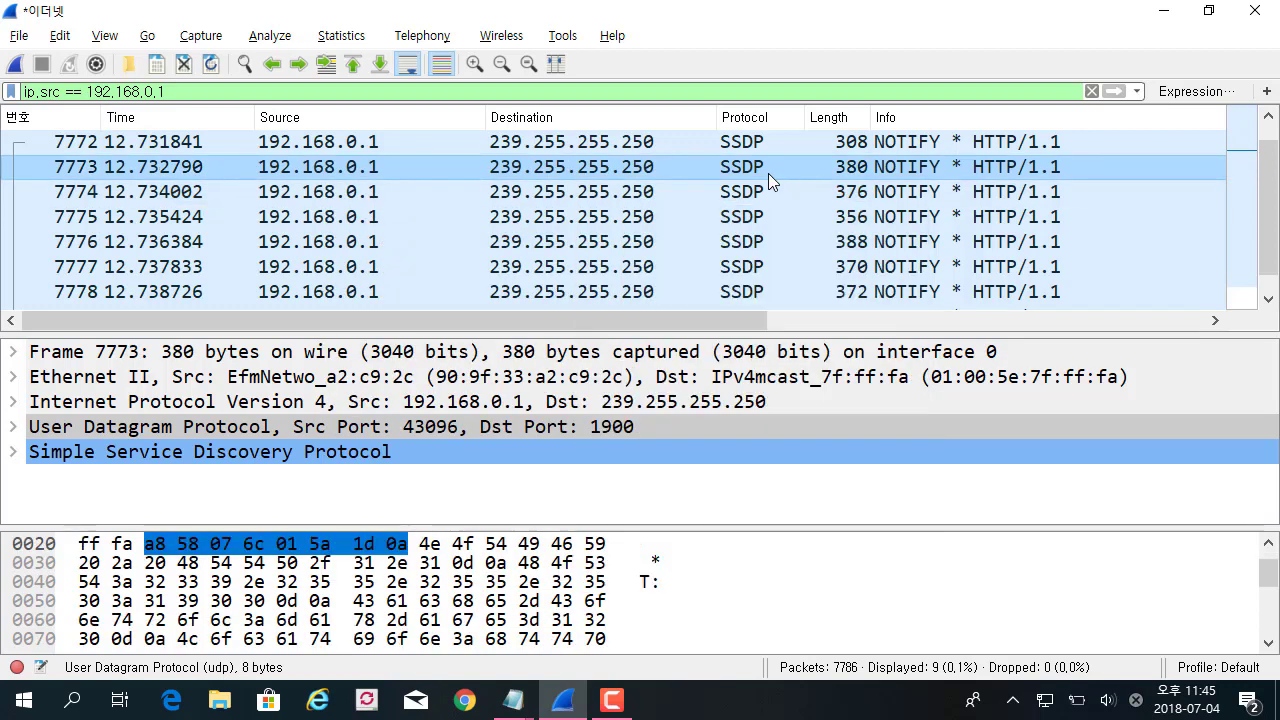
right_click(768, 173)
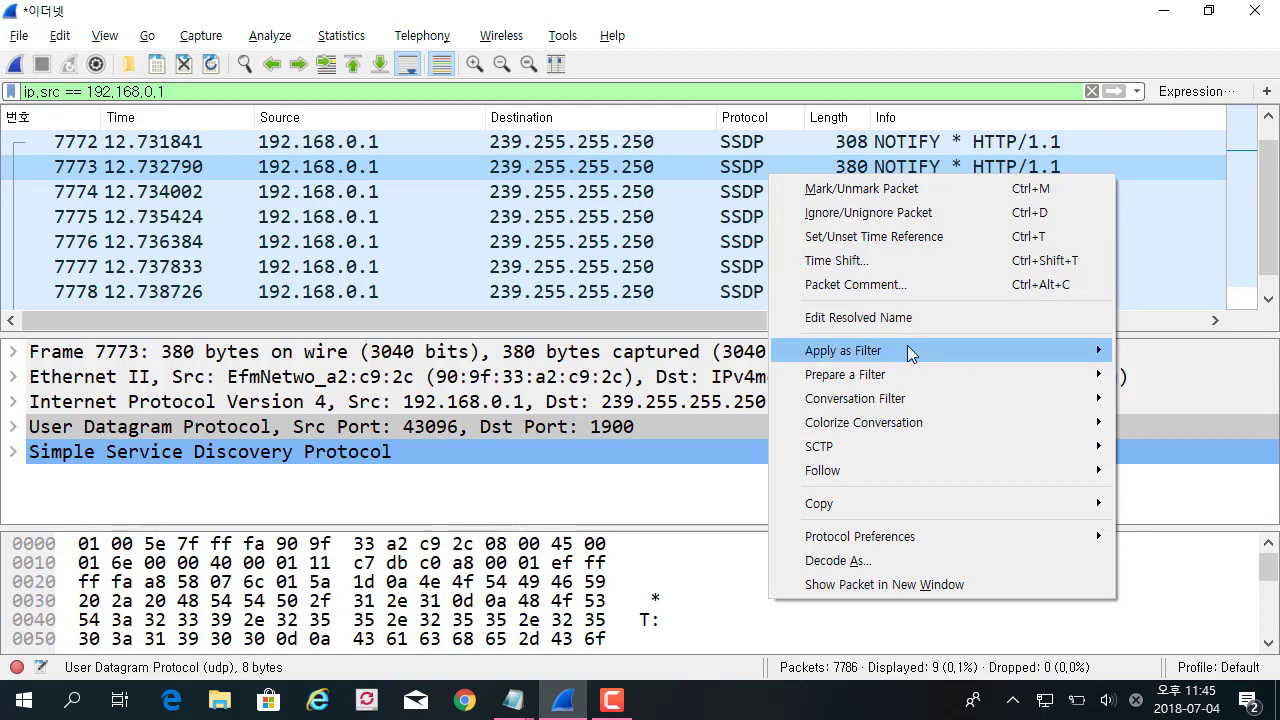
mouse_move(910, 354)
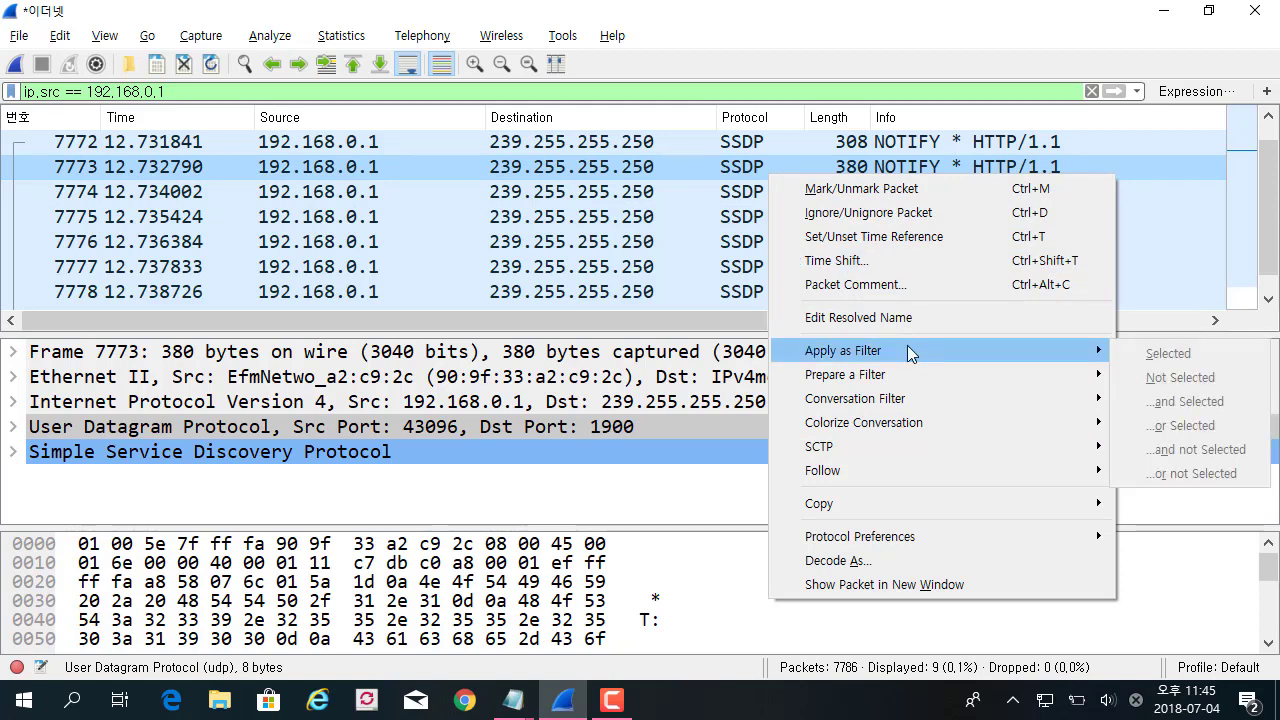
click(637, 190)
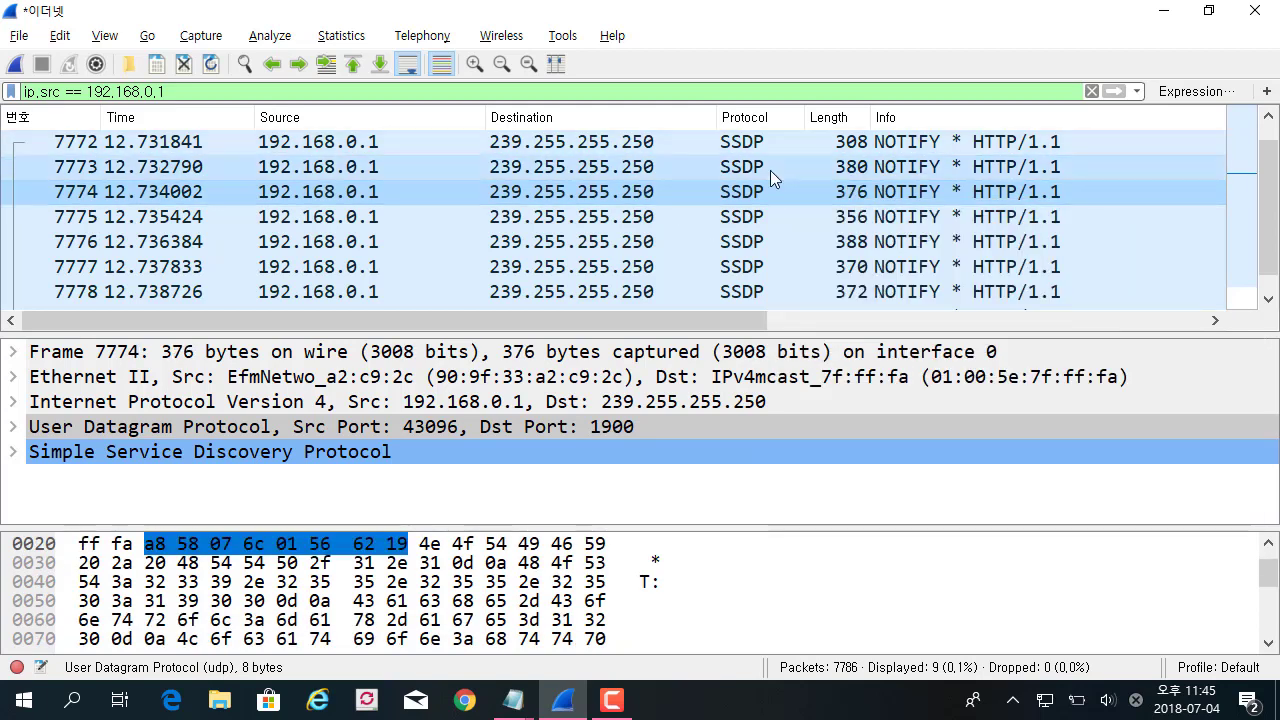
click(606, 164)
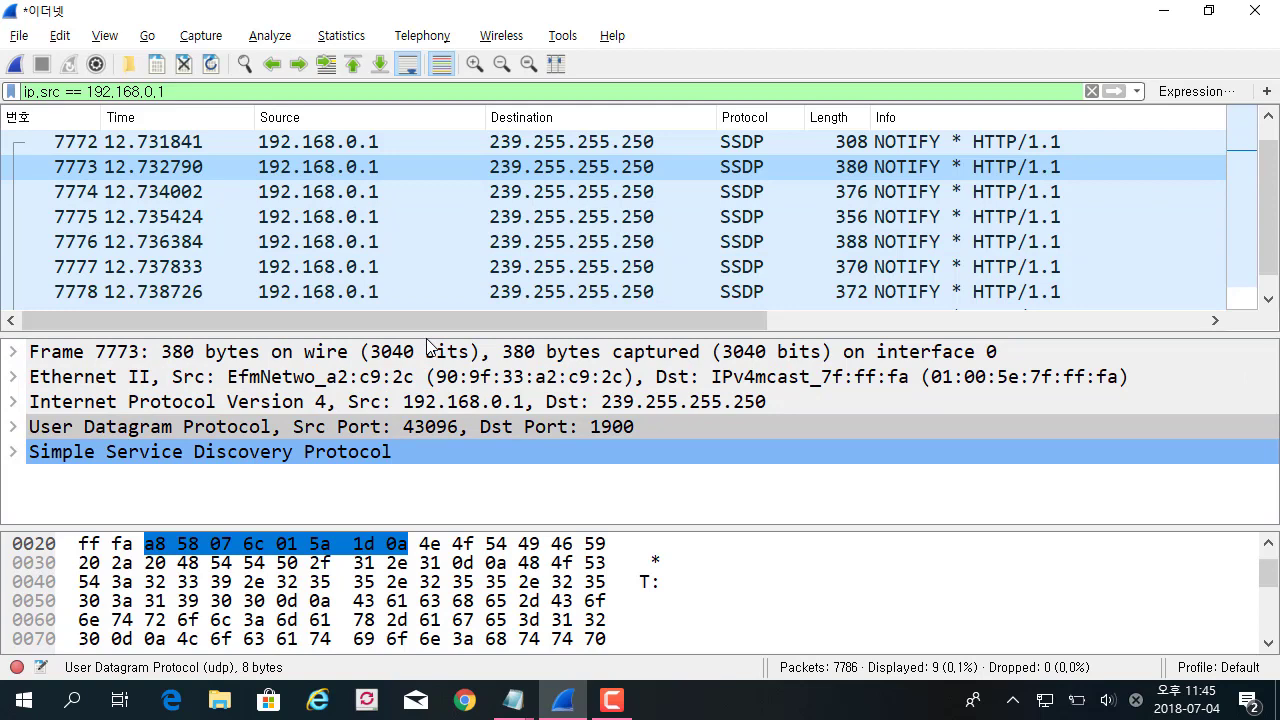
Search the field names in the display filter expression builder for tcp, then close the builder
drag(428, 333, 428, 323)
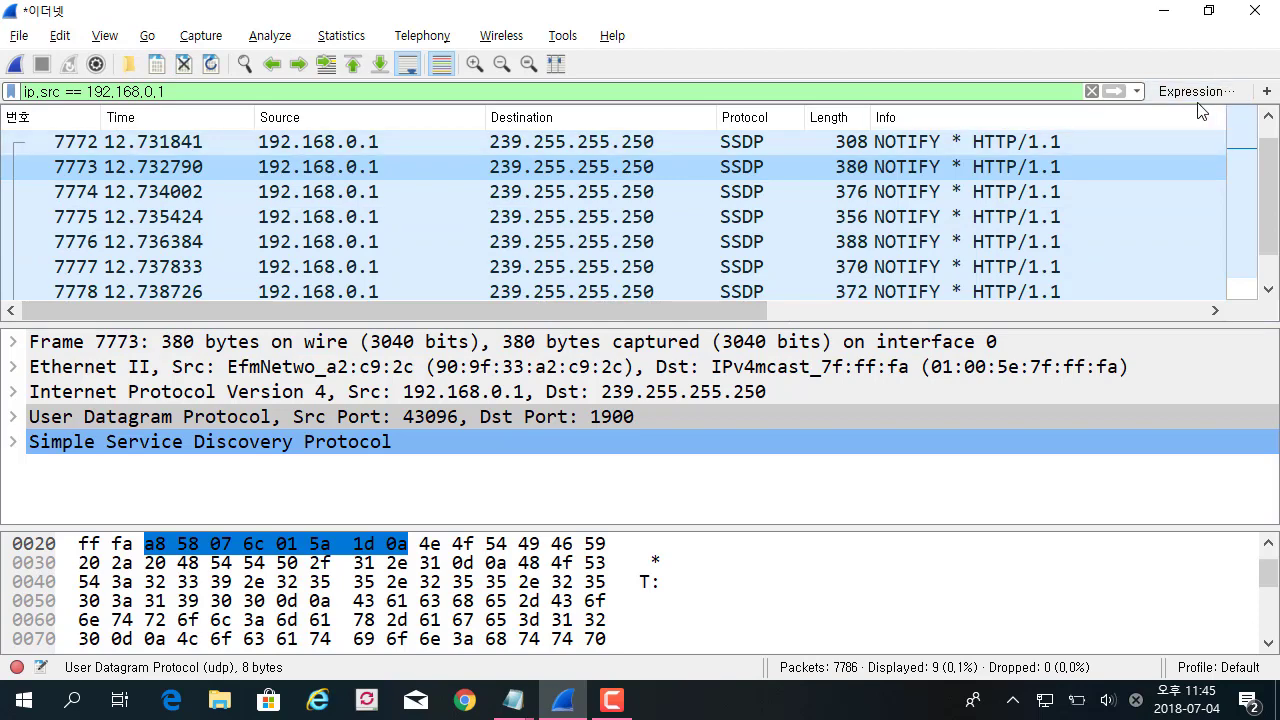
click(1162, 91)
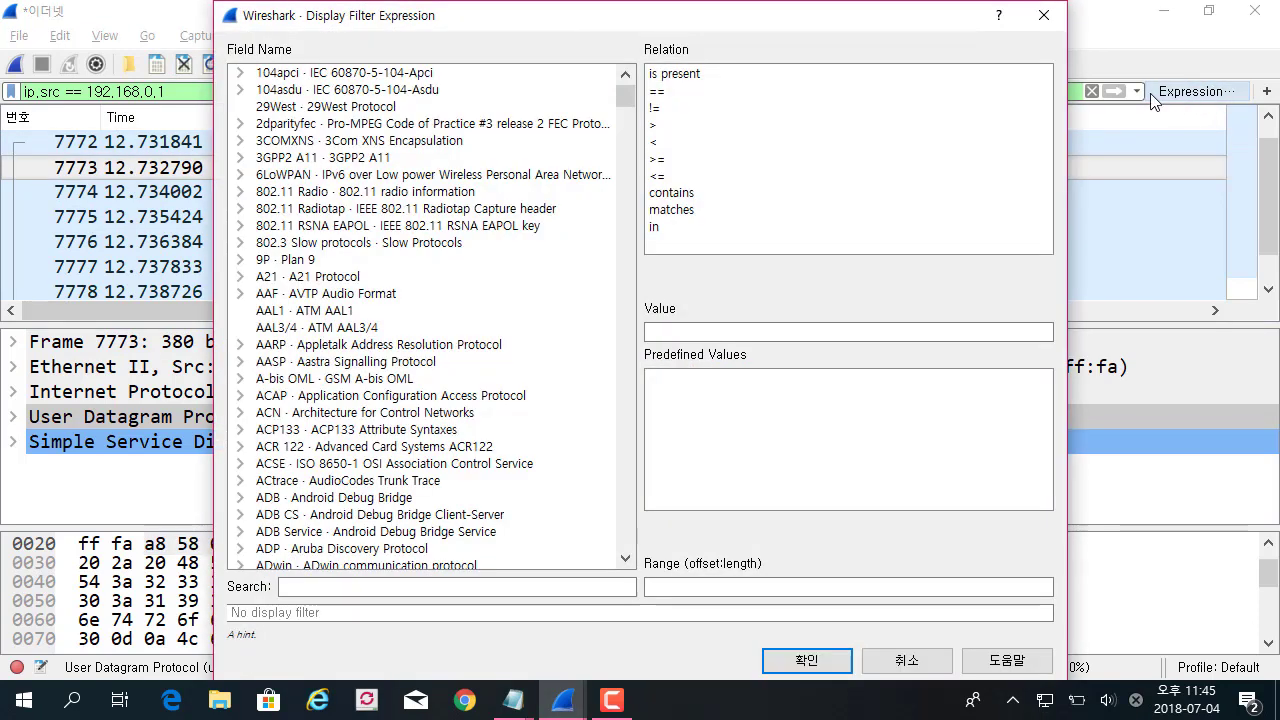
drag(677, 30, 584, 38)
mouse_move(531, 113)
mouse_down()
mouse_move(531, 191)
mouse_move(530, 105)
mouse_up()
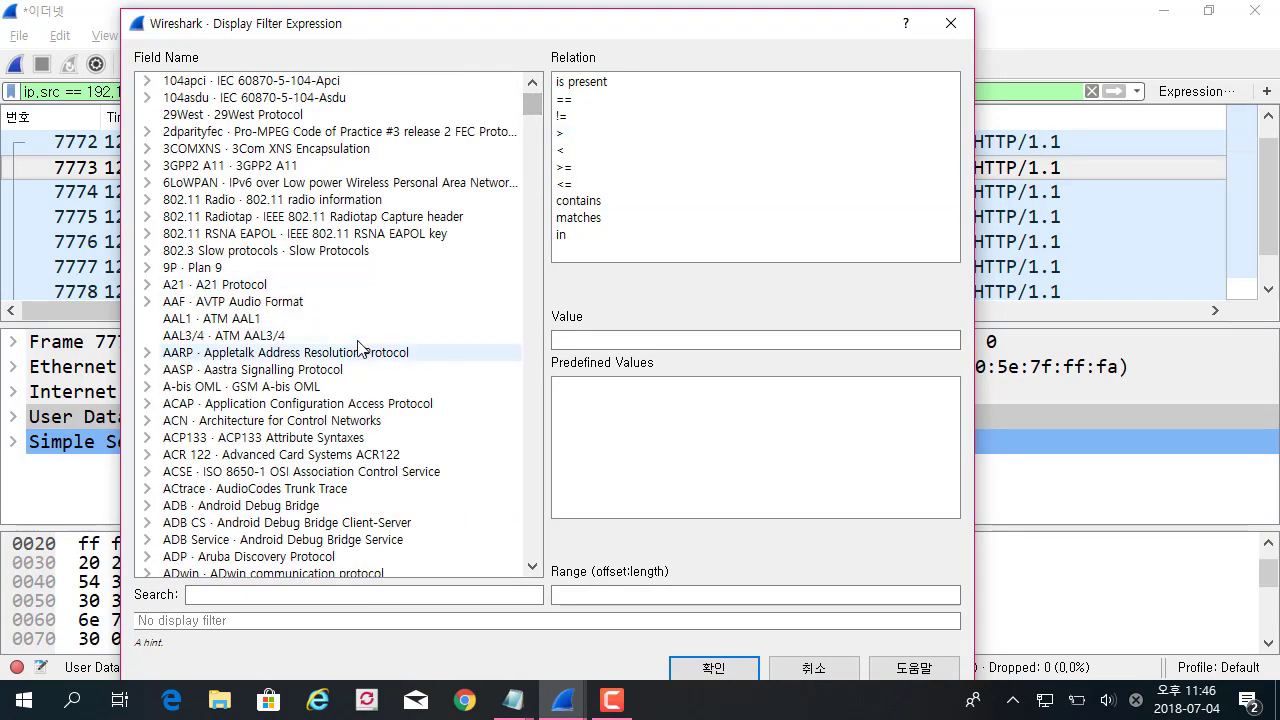
click(325, 596)
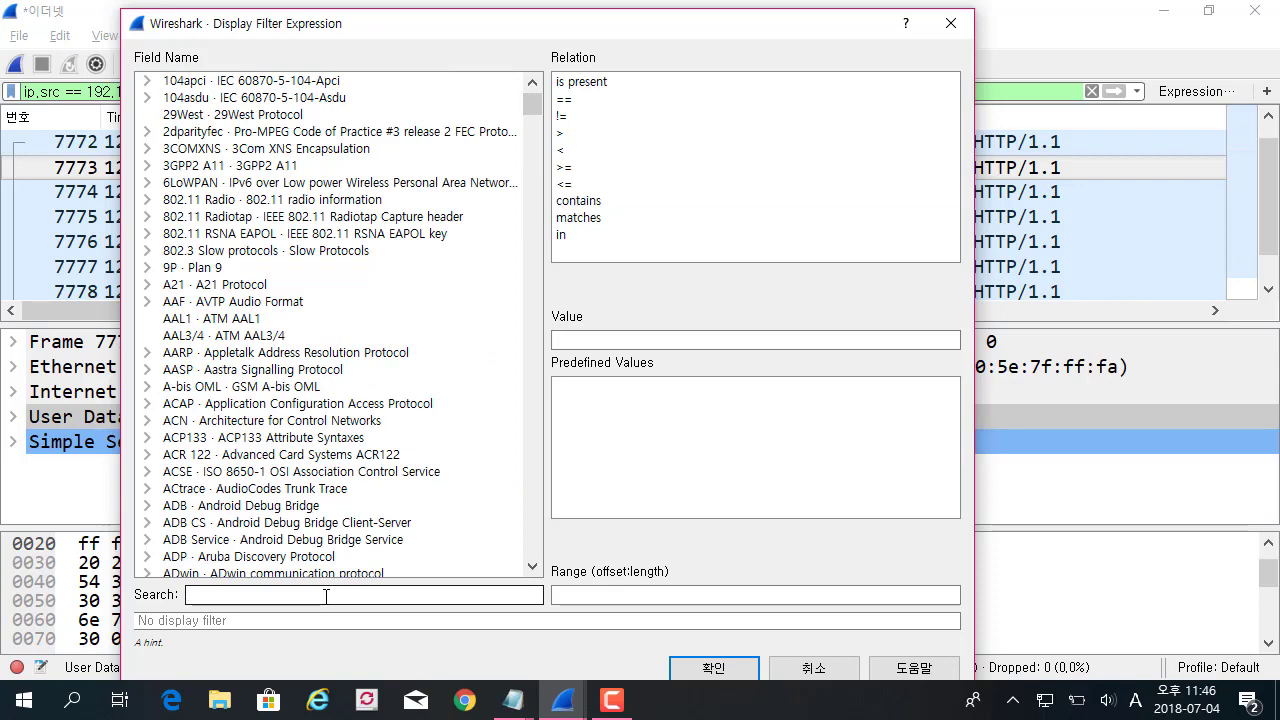
text(f)
key(BackSpace)
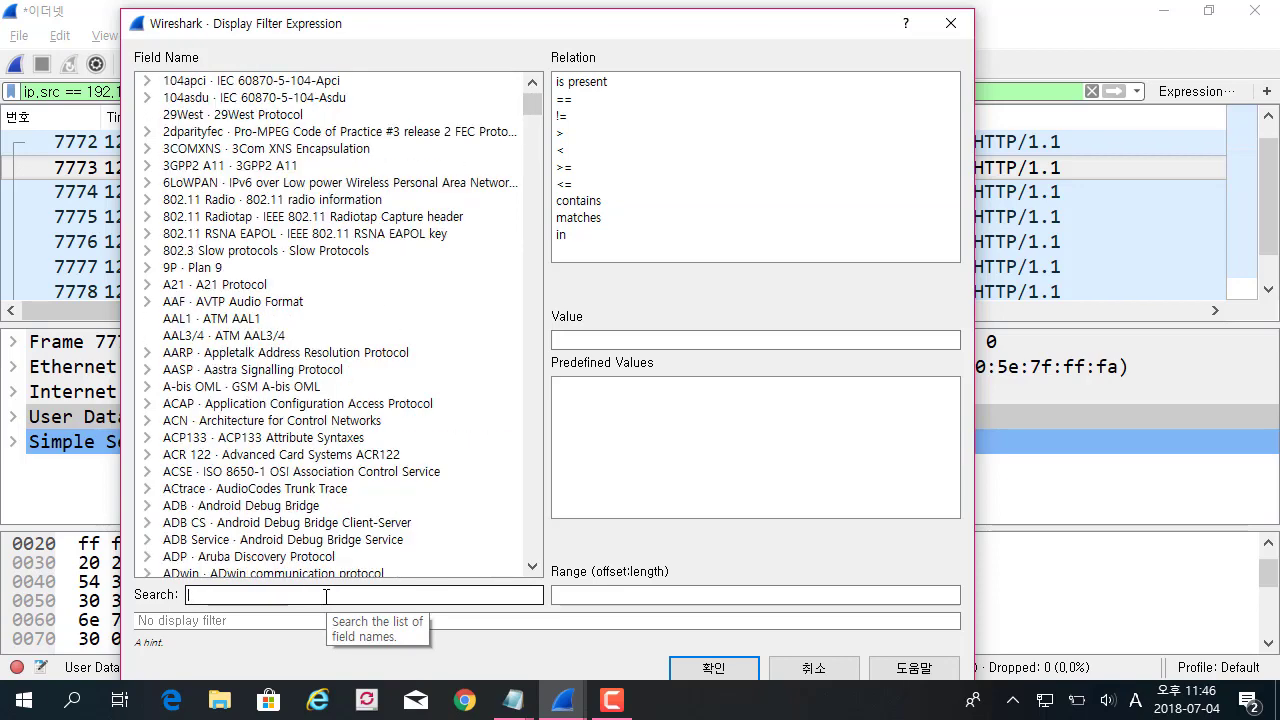
text(tcp.)
key(BackSpace)
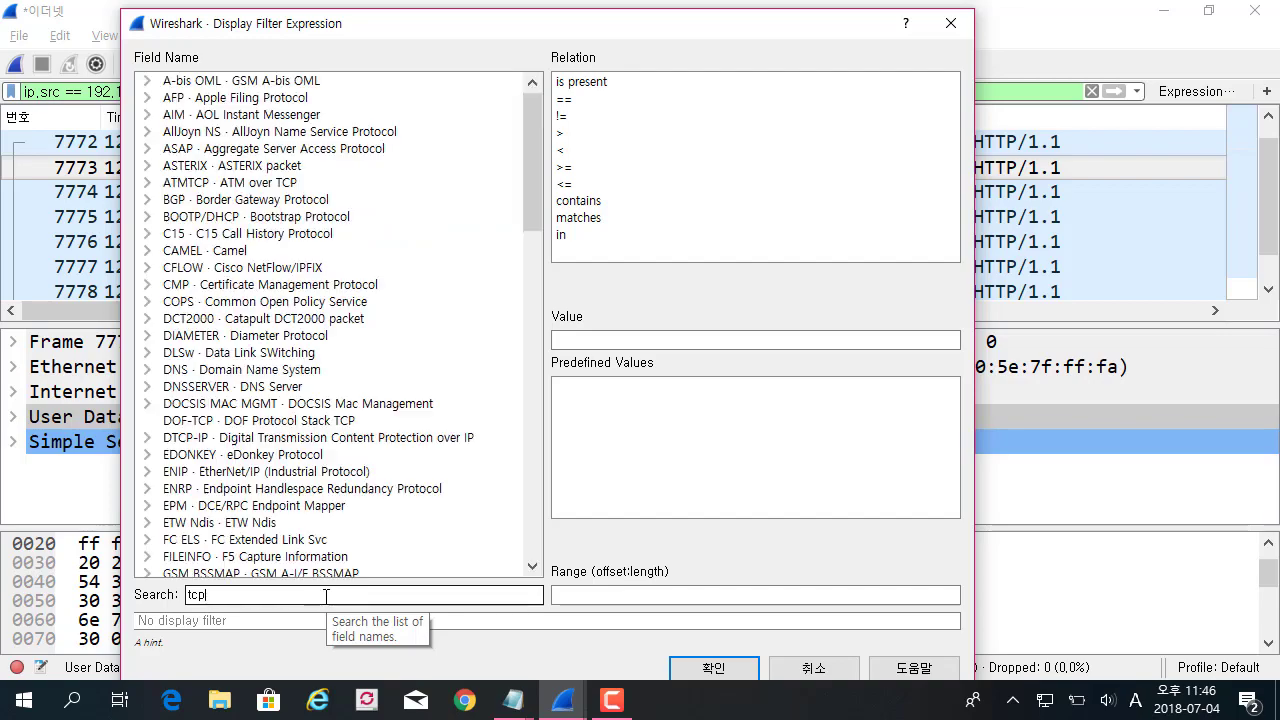
key(Escape)
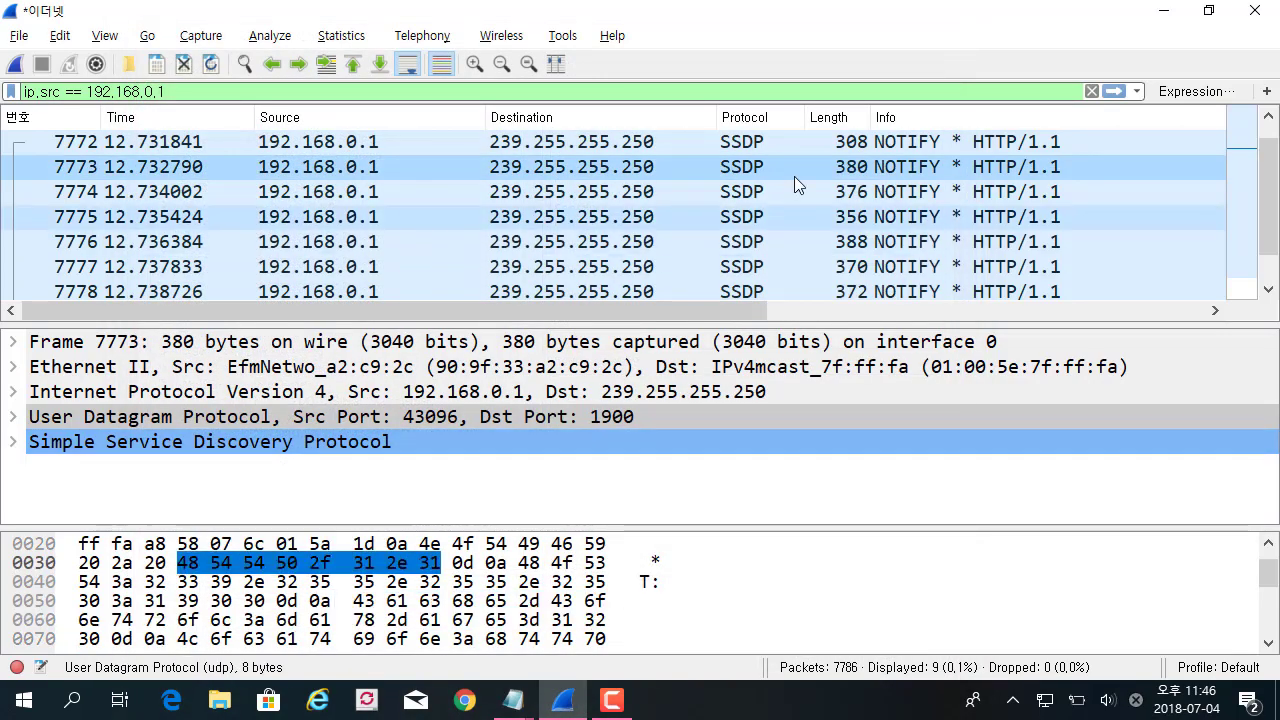
Build the expression tcp == 80 from the TCP · Transmission Control Protocol field and the == relation, and insert it into the display filter
click(1195, 92)
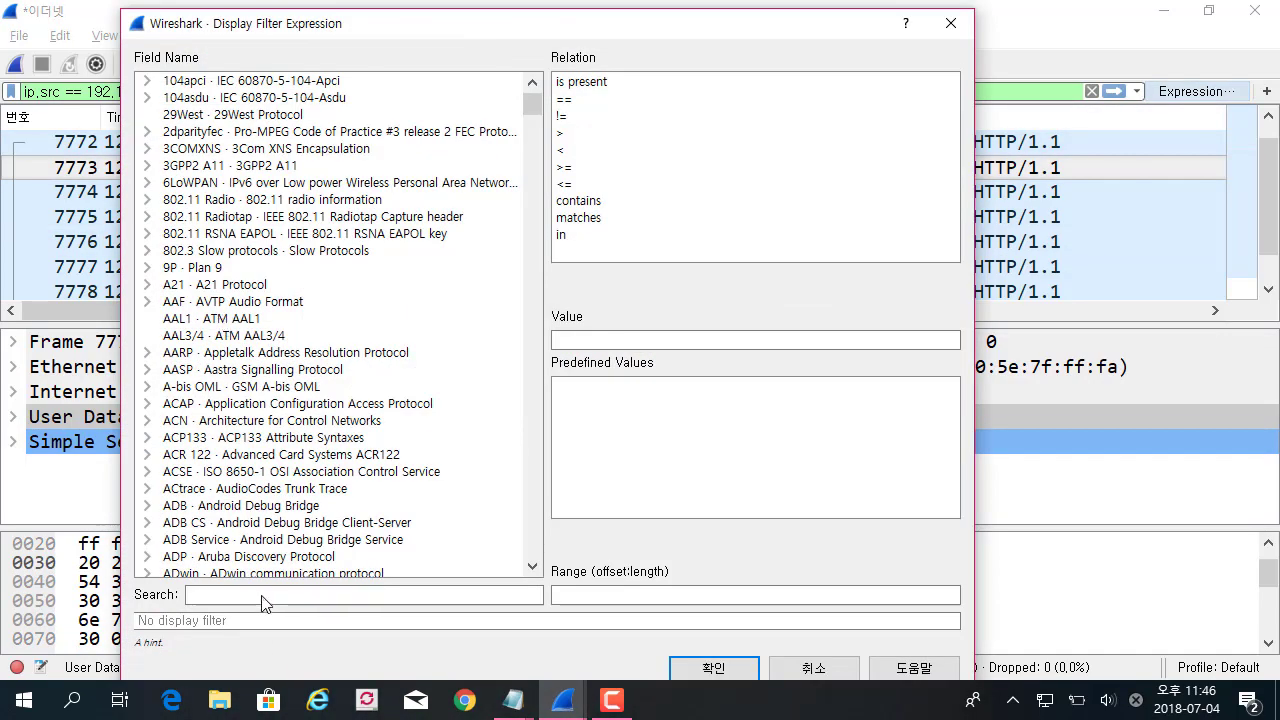
drag(532, 102, 530, 487)
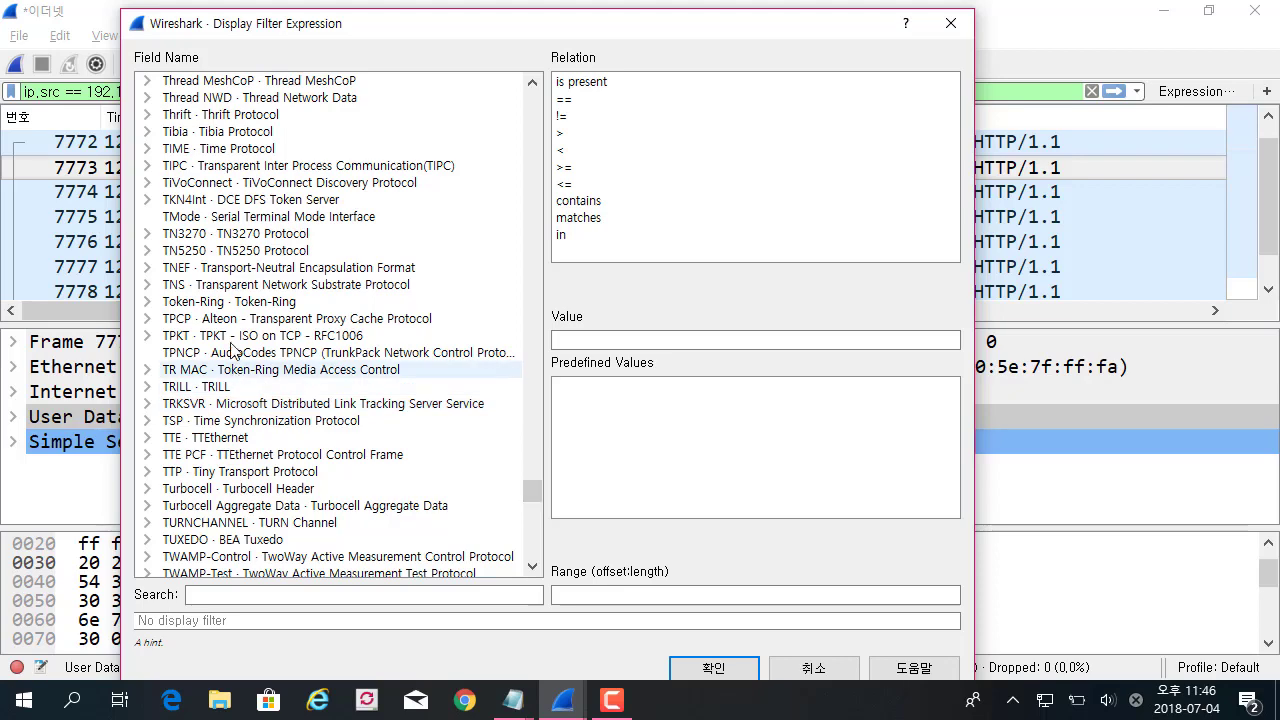
scroll(280, 370, down, 6)
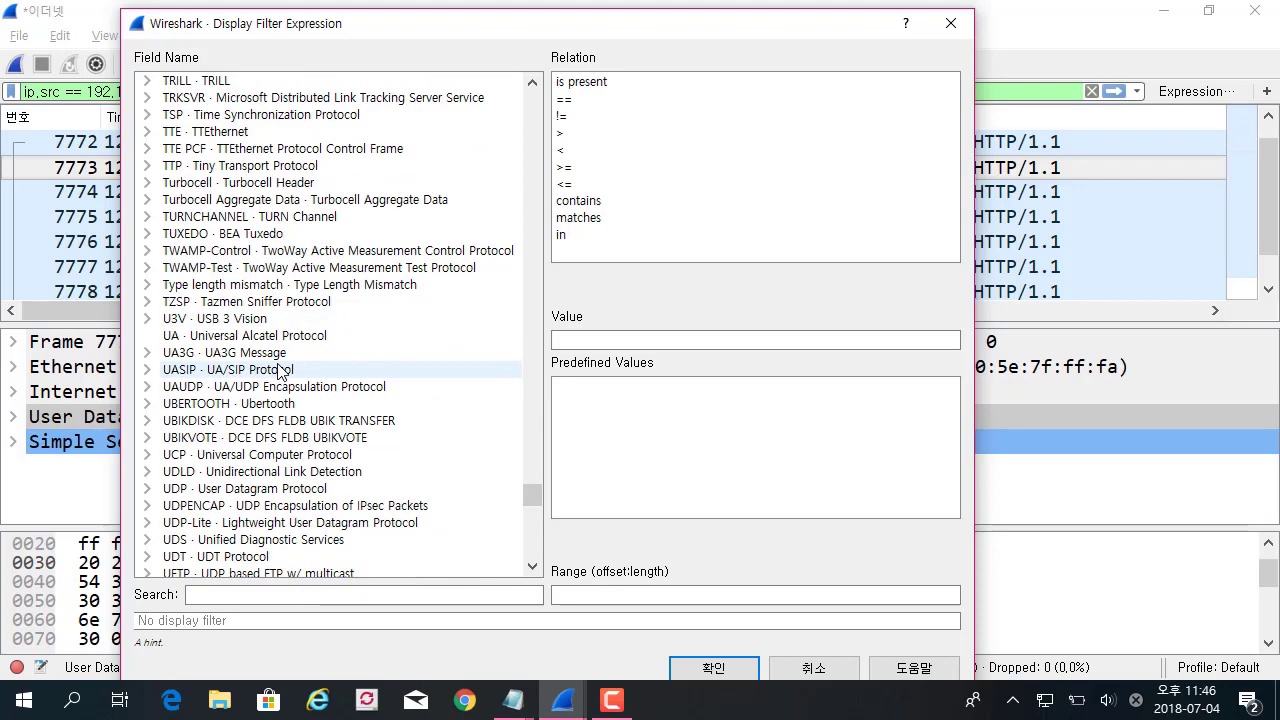
scroll(280, 370, up, 5)
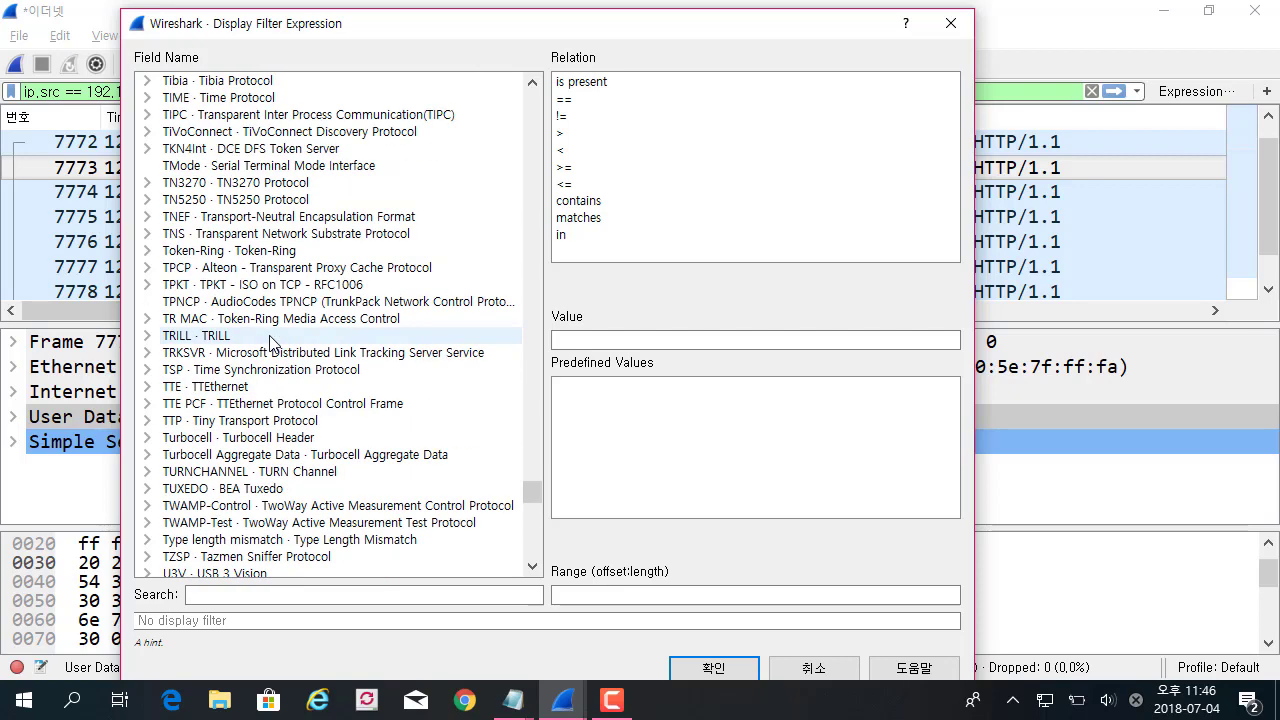
scroll(270, 342, up, 12)
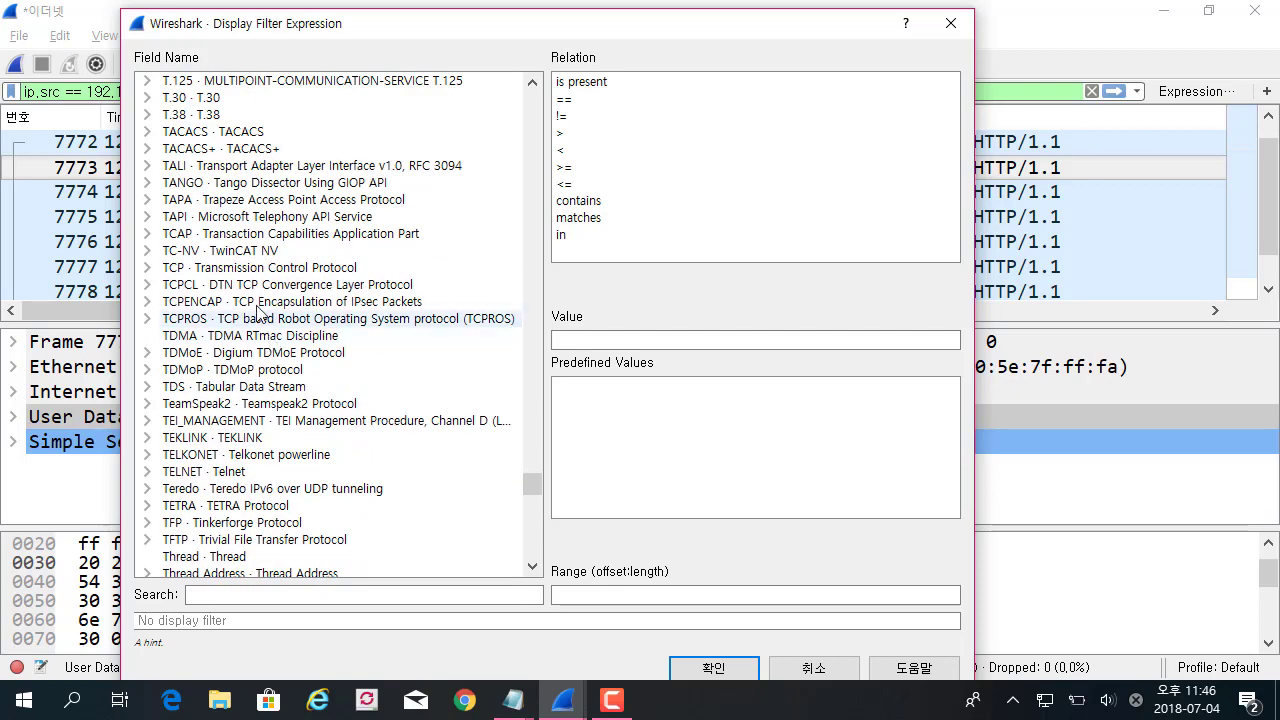
click(226, 268)
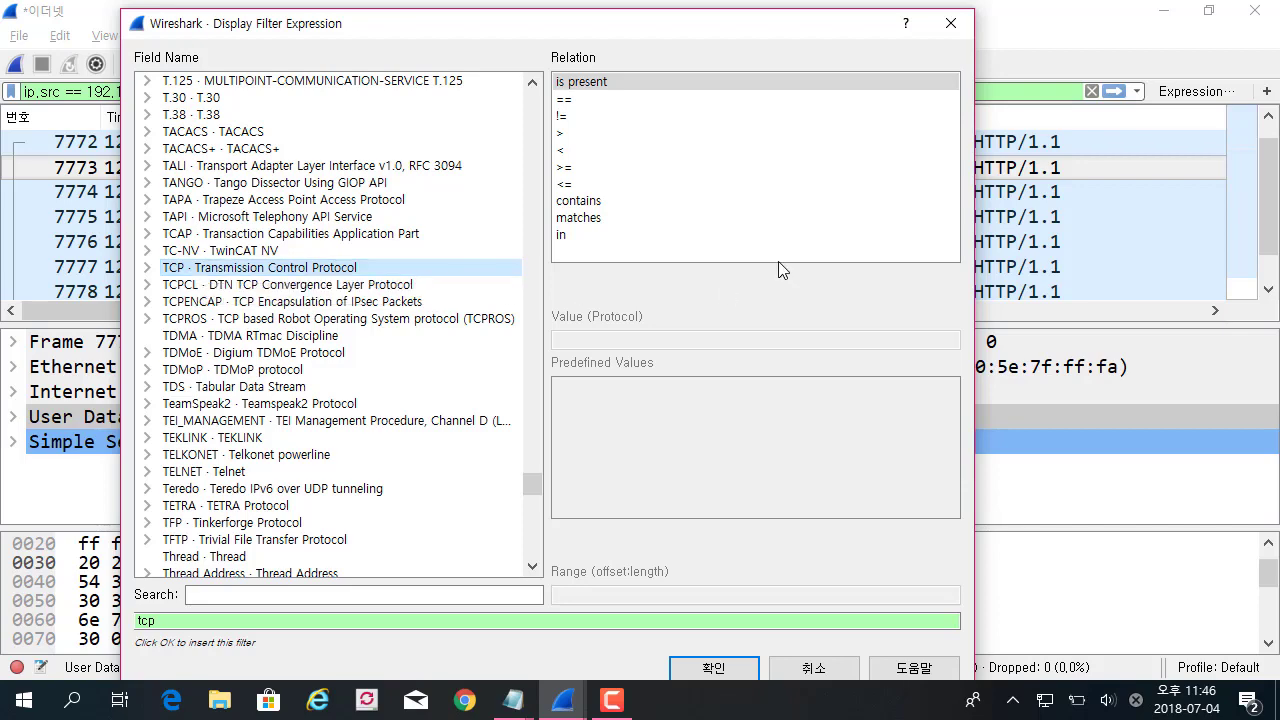
click(566, 100)
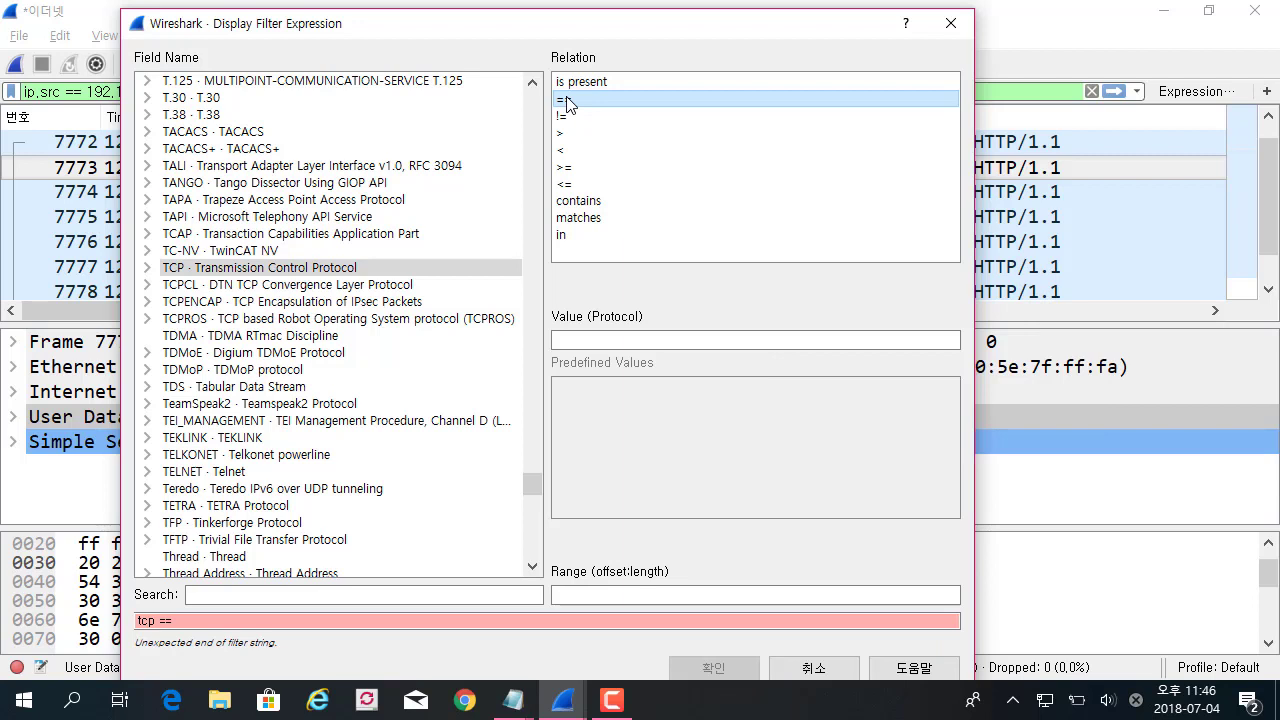
click(637, 339)
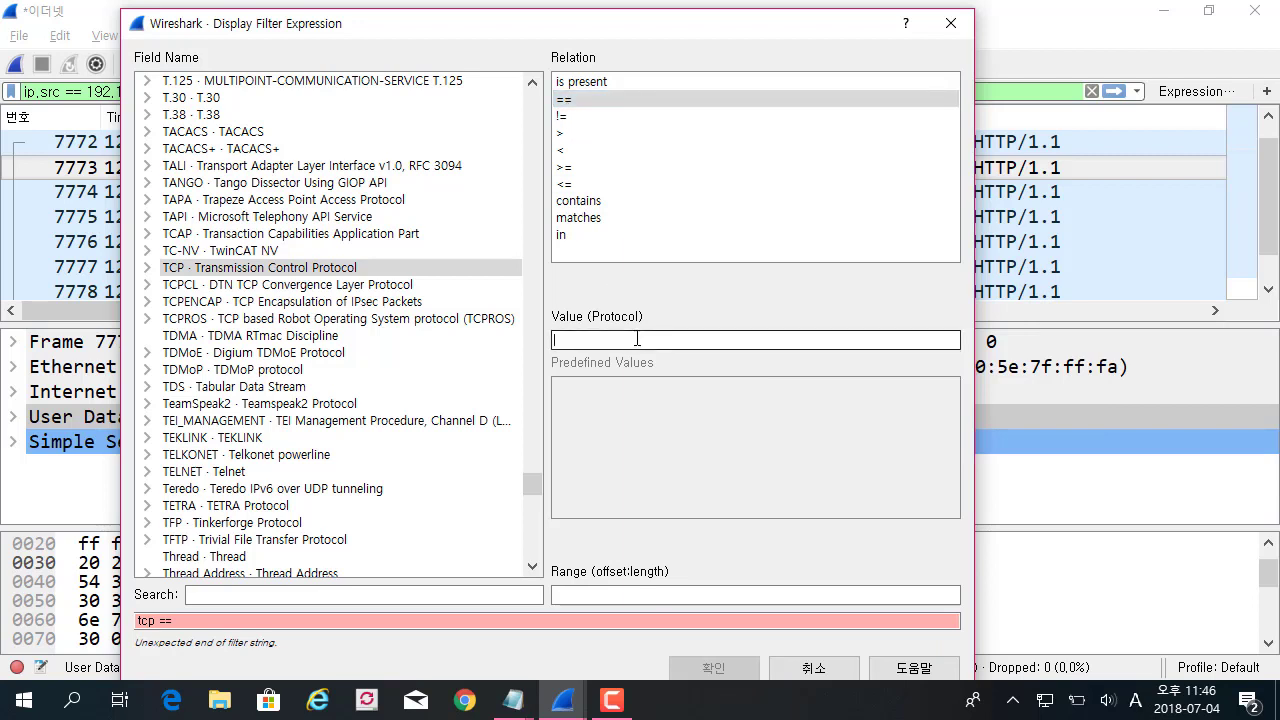
text(80)
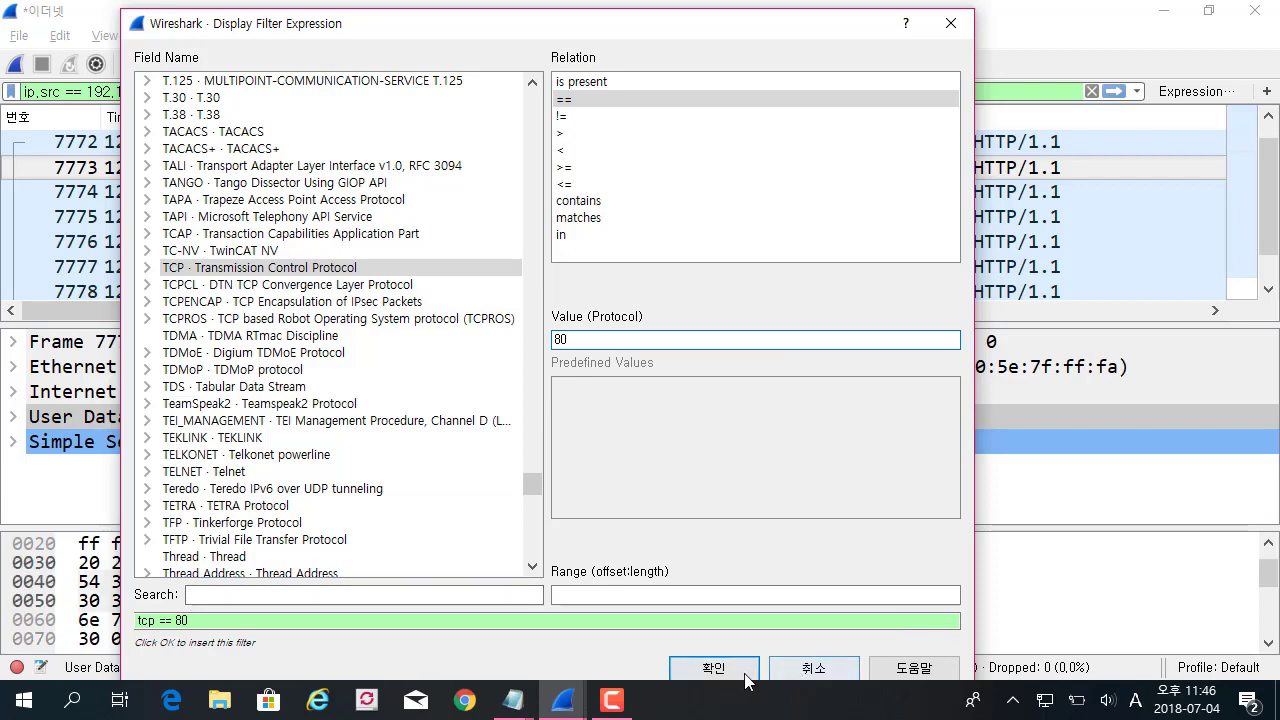
click(713, 667)
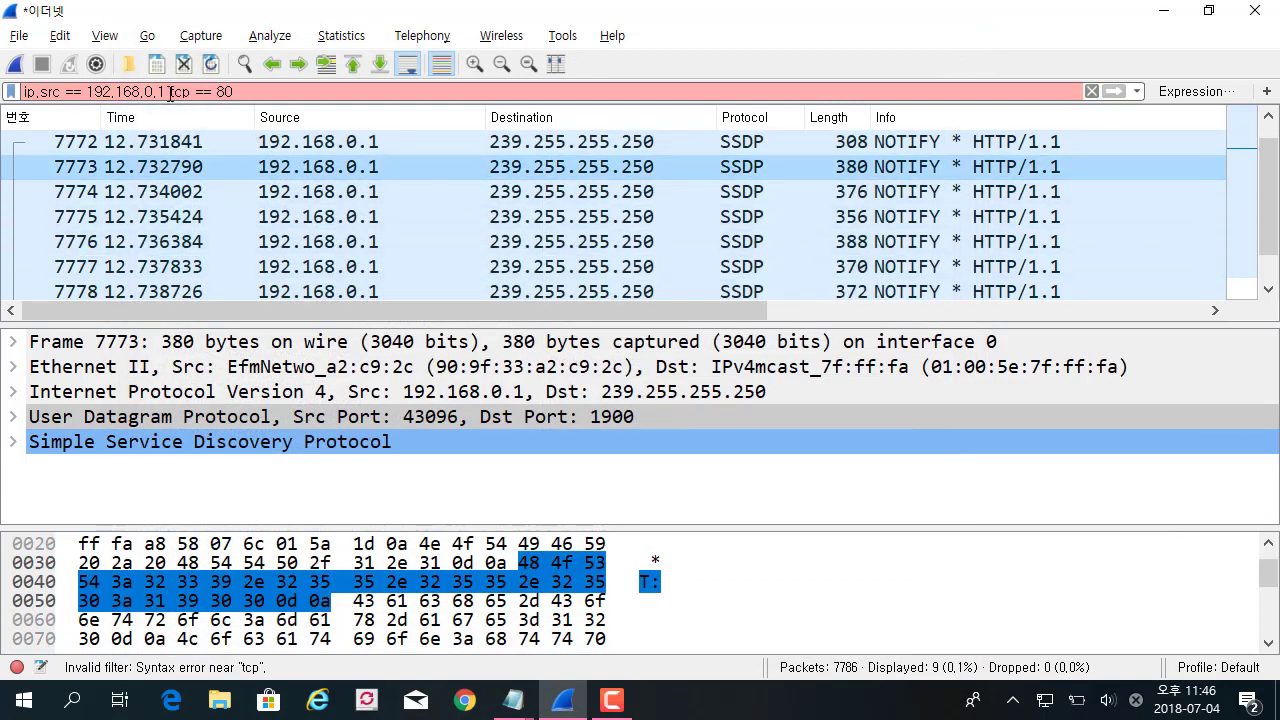
Remove the ip.src == 192.168.0.1 part from the display filter and apply tcp == 80 alone
drag(168, 91, 6, 92)
key(BackSpace)
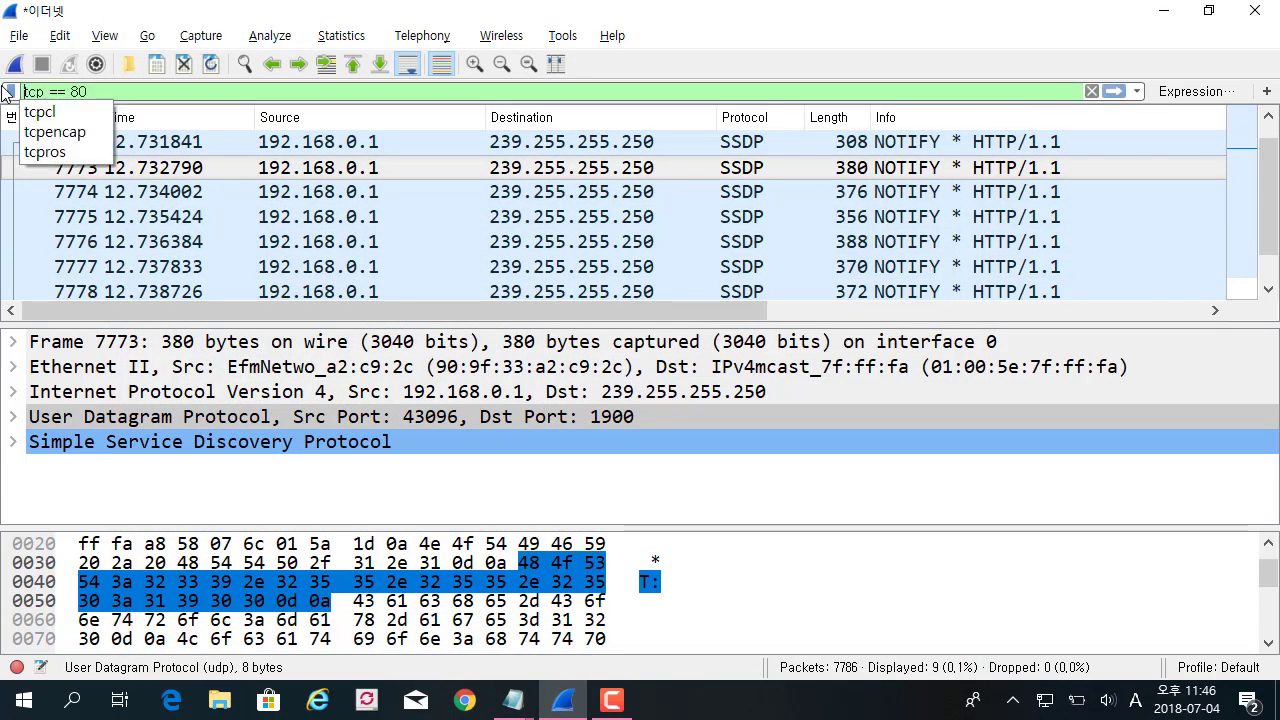
key(Return)
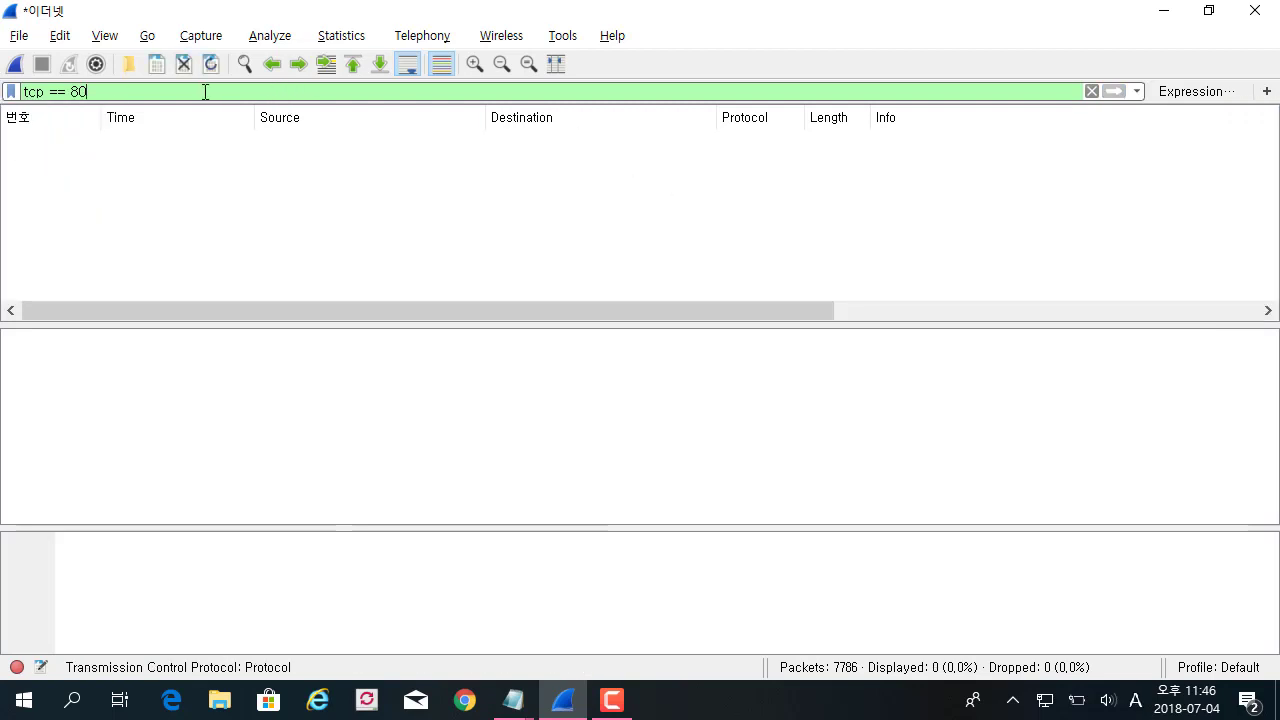
Remove the spaces so the filter reads tcp==80, then empty the display filter
key(BackSpace)
click(52, 92)
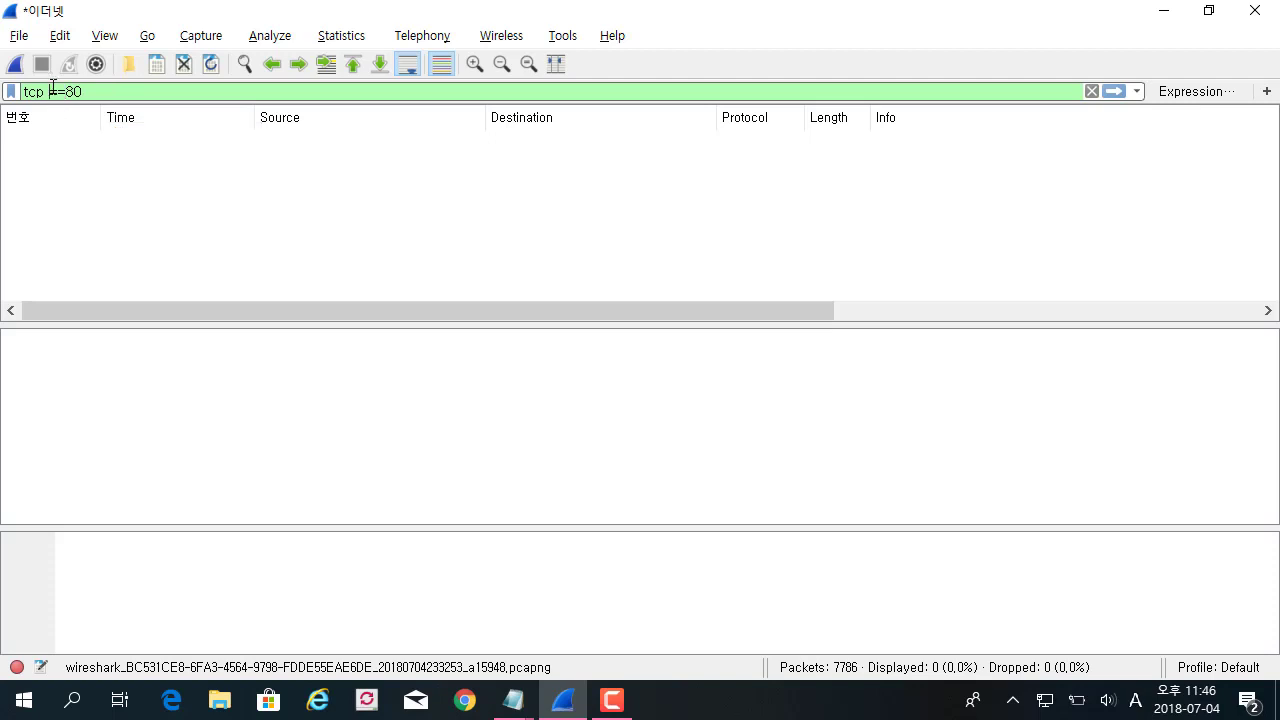
key(BackSpace)
key(ctrl+a)
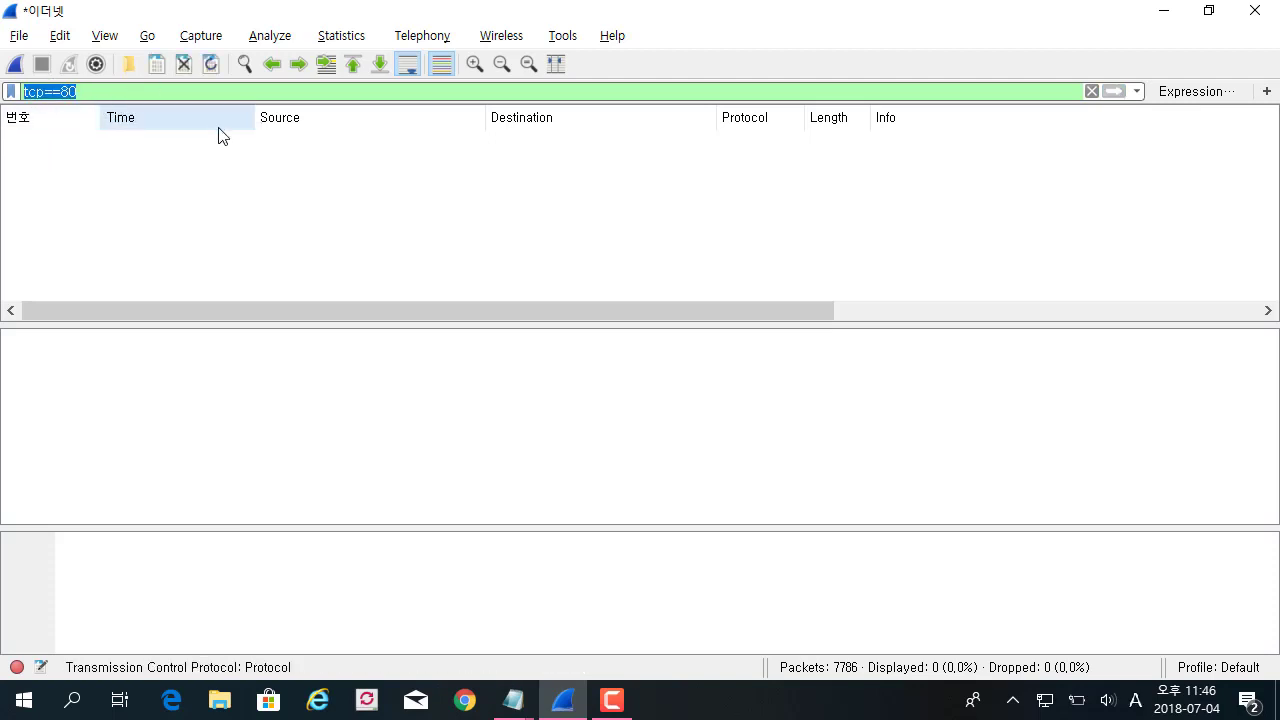
key(BackSpace)
Browse the protocols offered in the display filter expression builder and close it without inserting a filter
click(1196, 91)
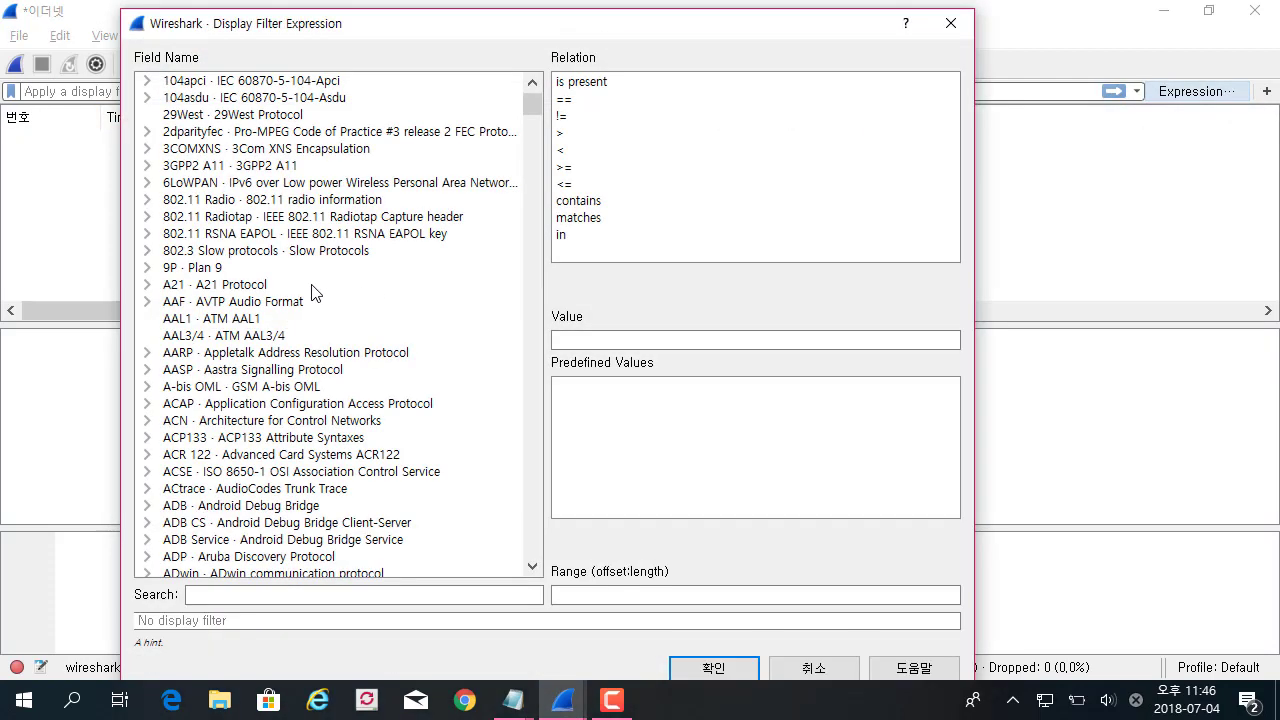
scroll(311, 292, down, 20)
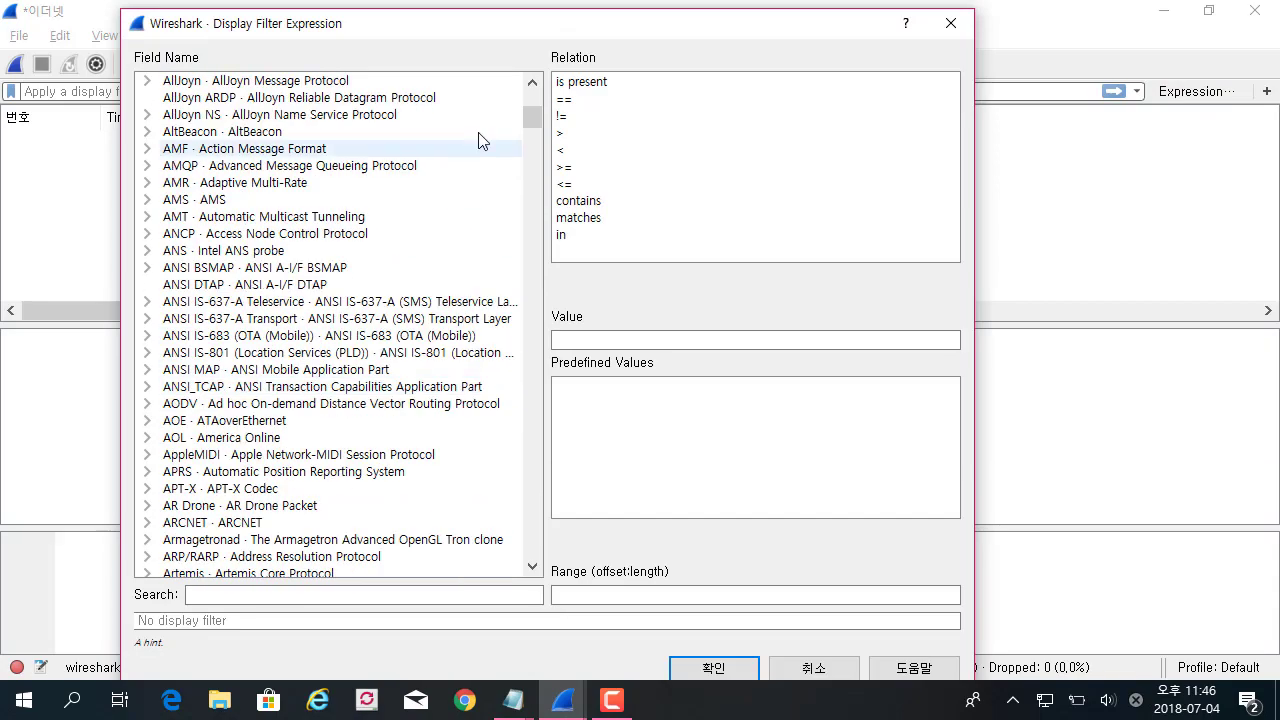
drag(540, 108, 524, 250)
drag(516, 327, 518, 245)
click(365, 270)
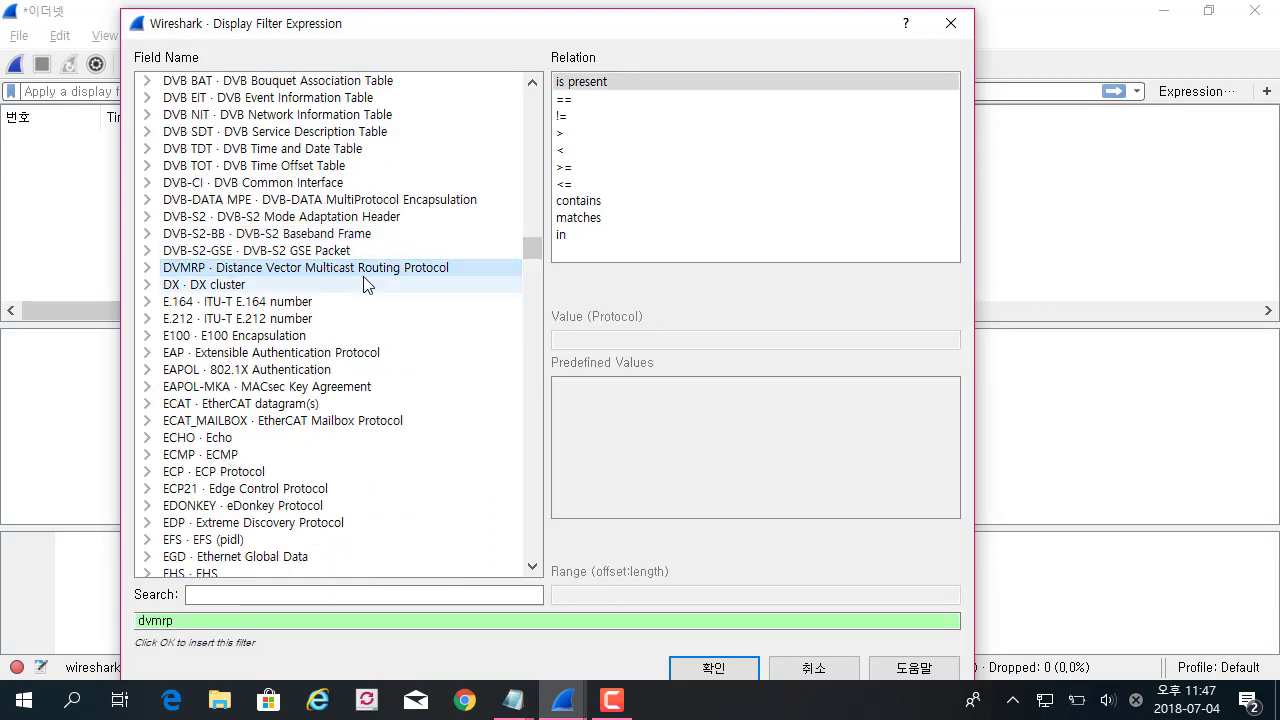
scroll(368, 390, down, 11)
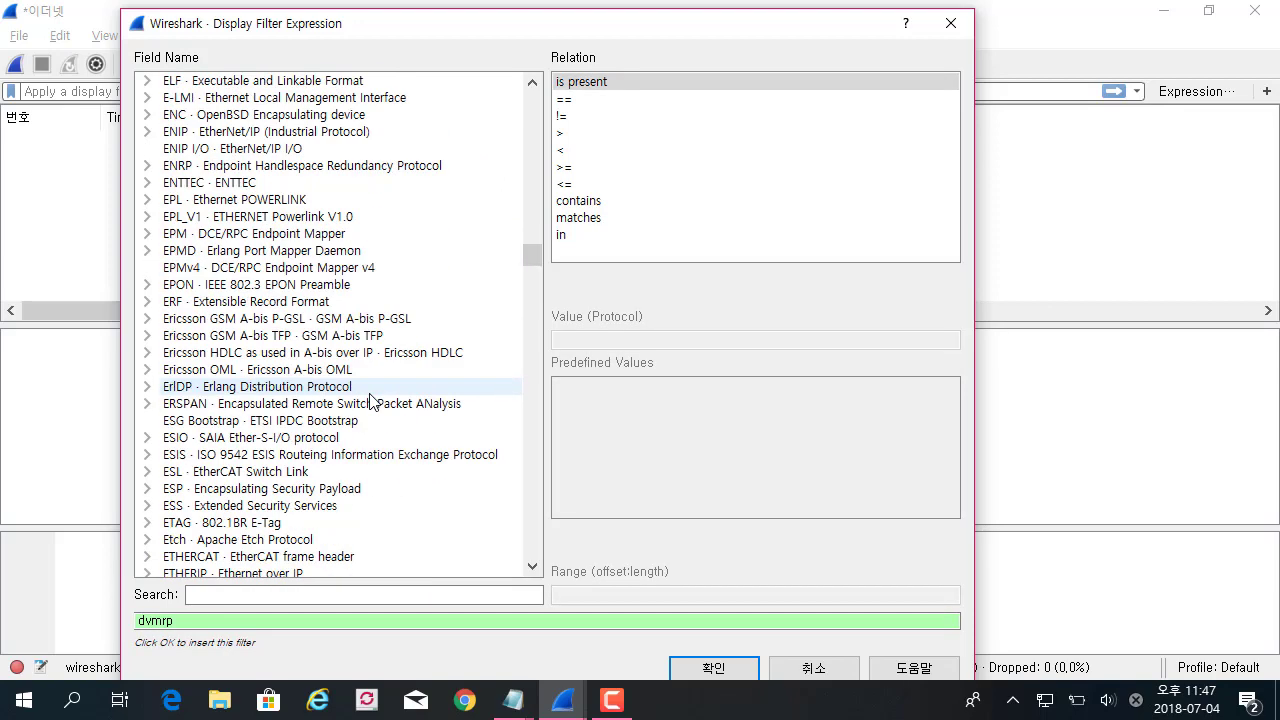
scroll(370, 401, down, 2)
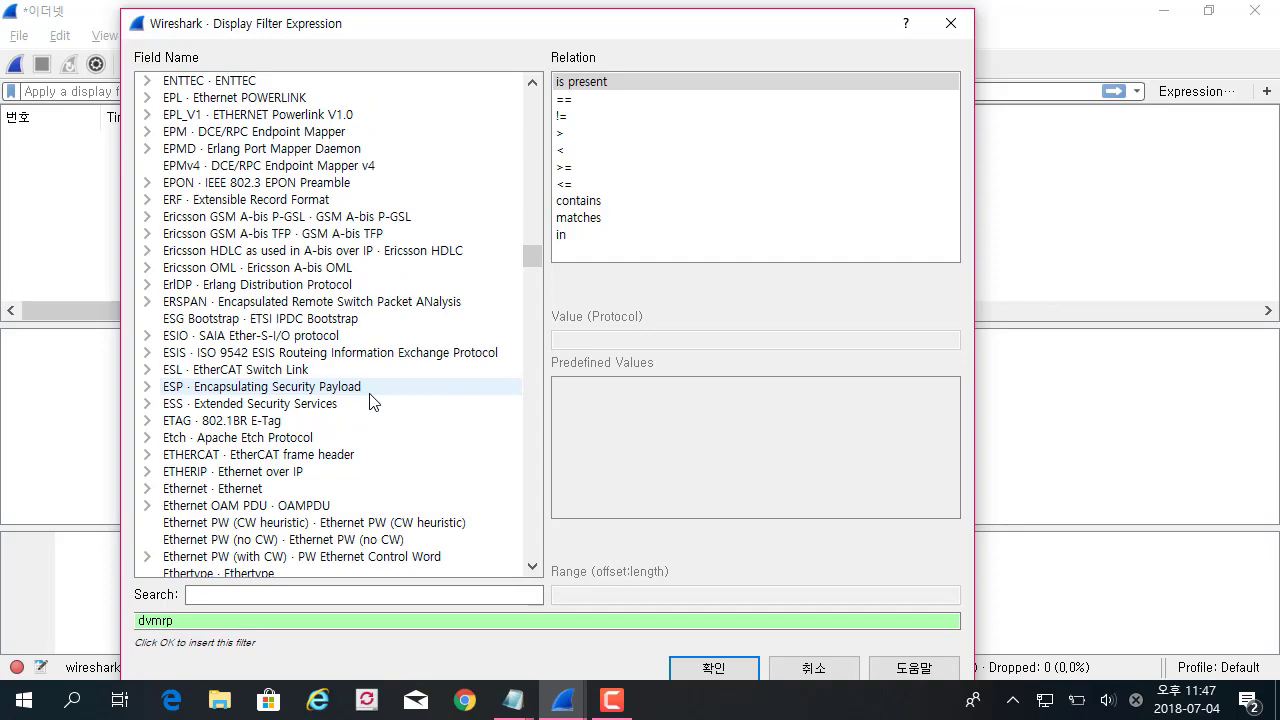
scroll(370, 401, down, 9)
drag(535, 264, 497, 310)
click(510, 300)
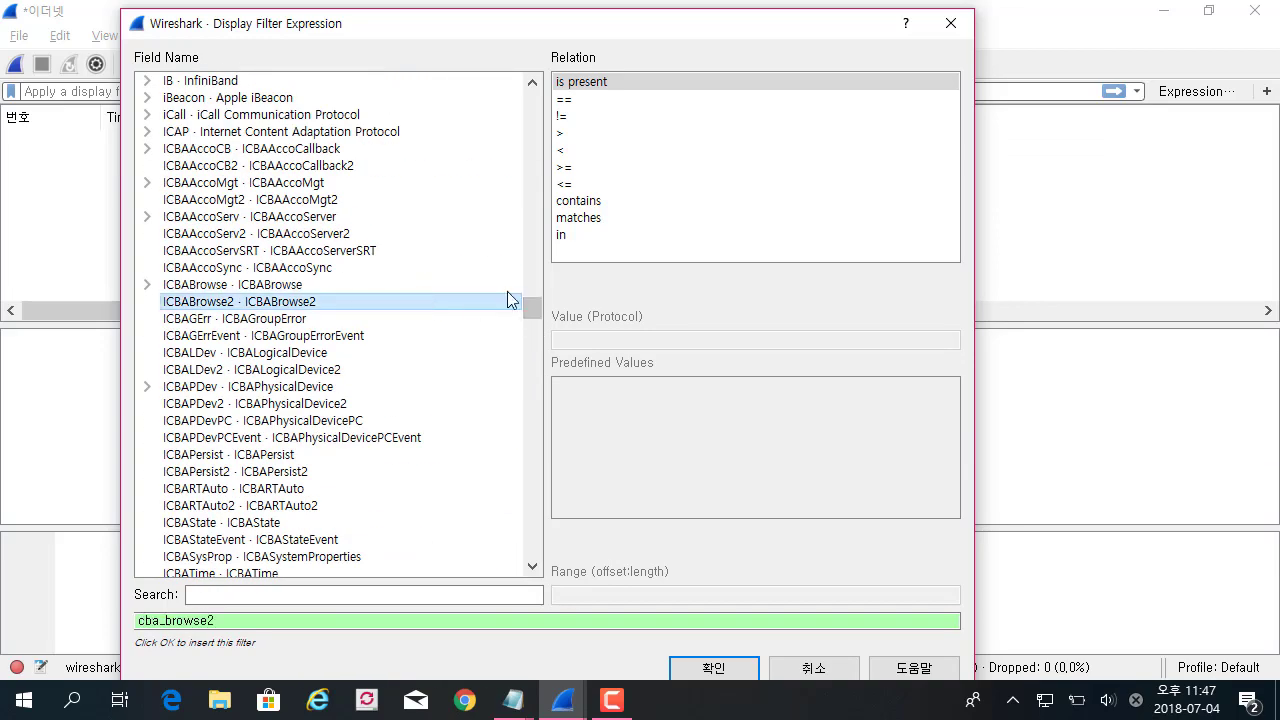
click(951, 22)
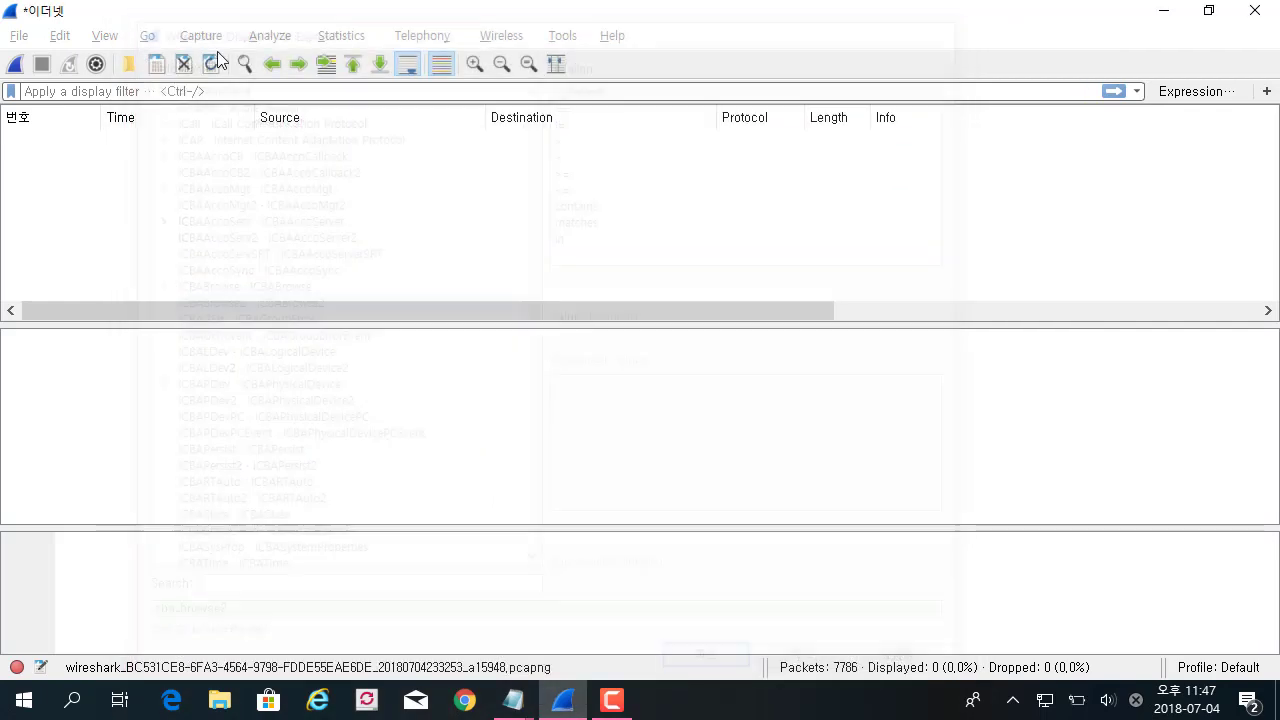
Fill in the suggested filter ip.src == 192.168.0.1 by starting with ip., then clear the display filter to show all packets
text(ip.)
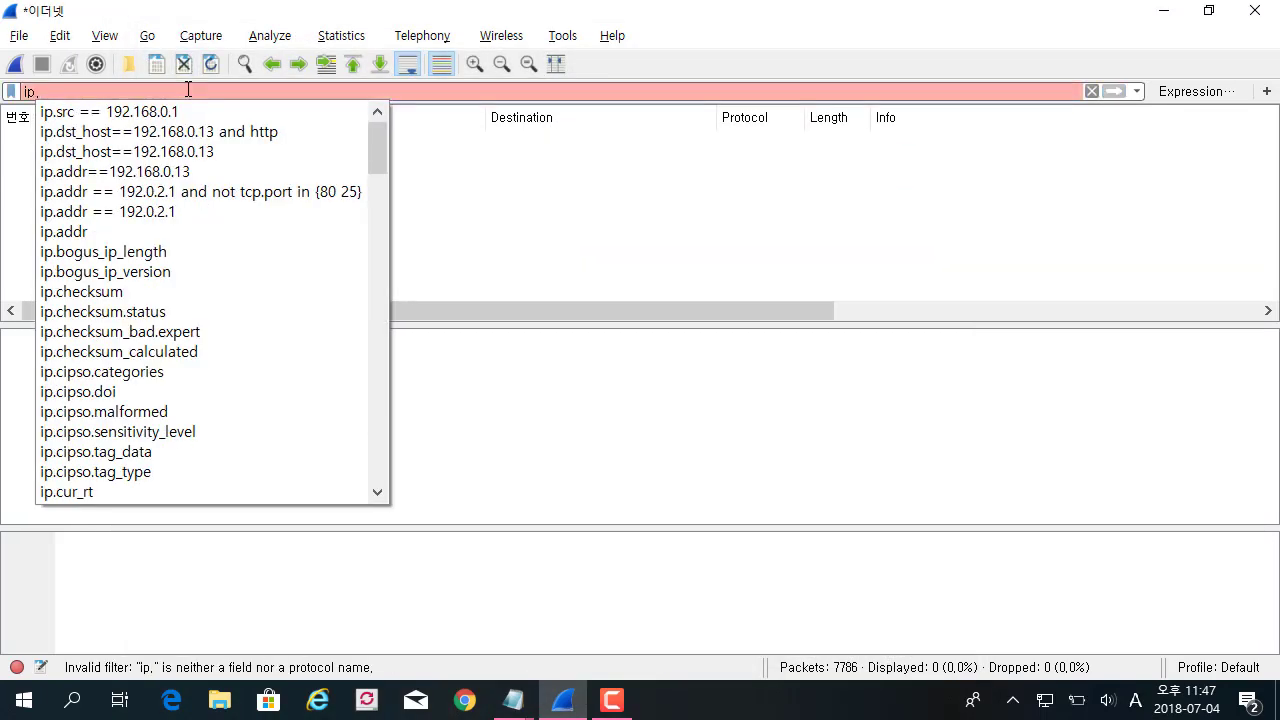
key(Down)
key(Return)
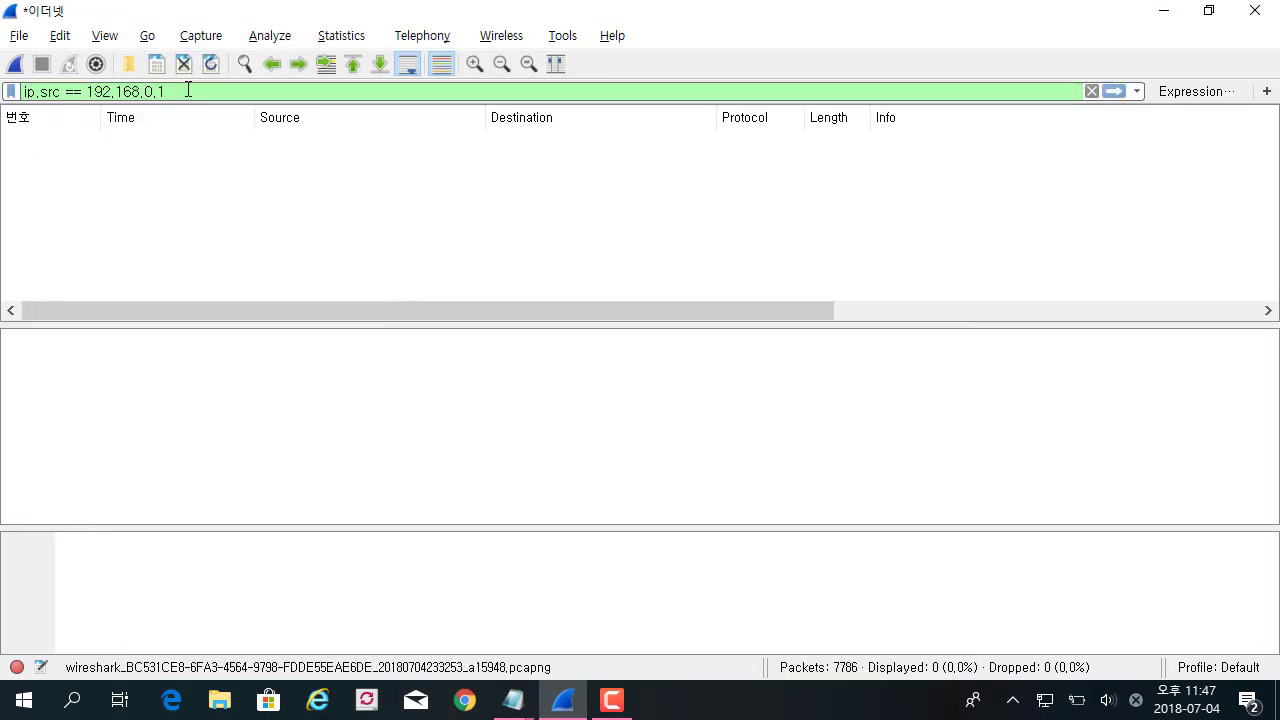
drag(204, 91, 5, 90)
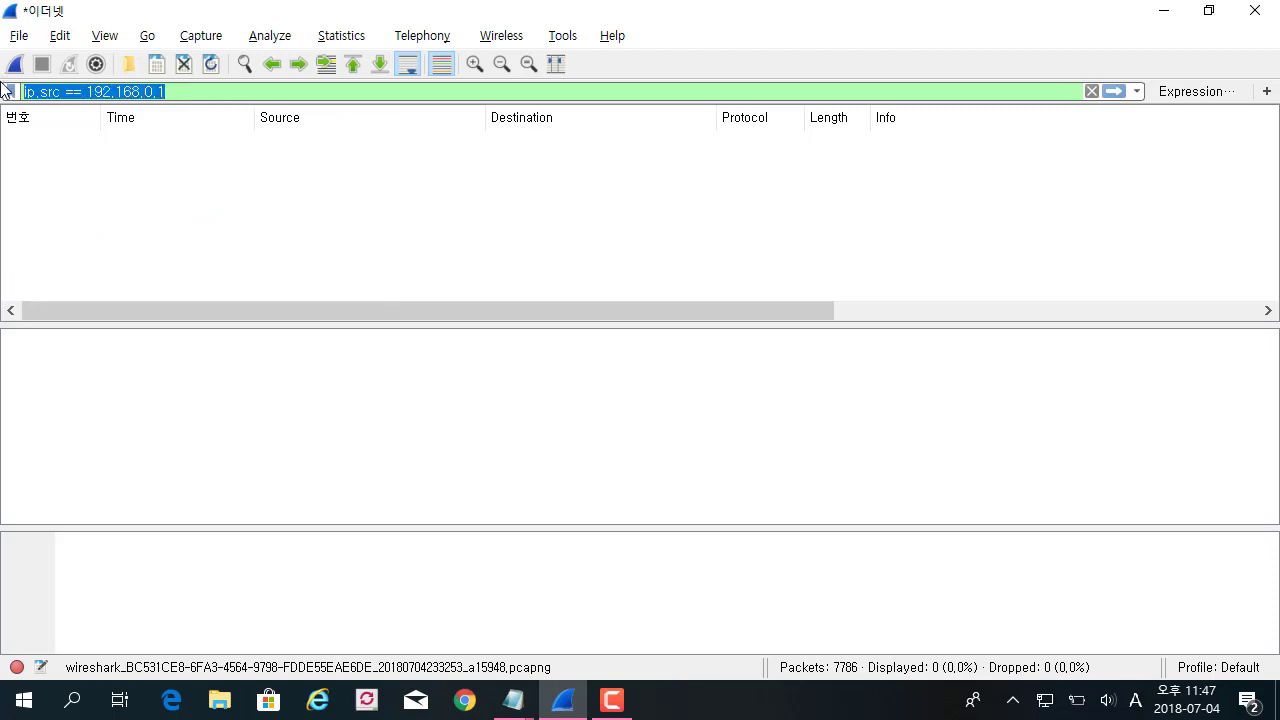
key(BackSpace)
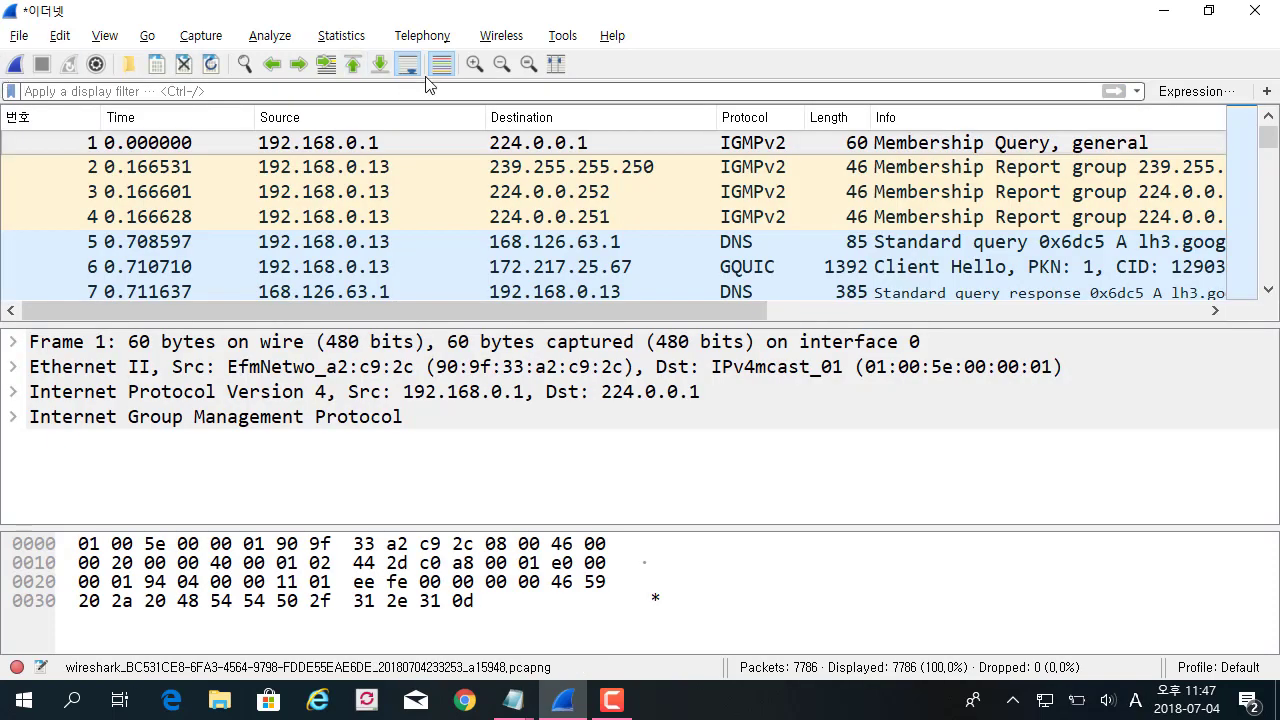
Enter ip. as the display filter and look through the suggested IP fields, including the ip.opt and ip.src entries
text(ip.)
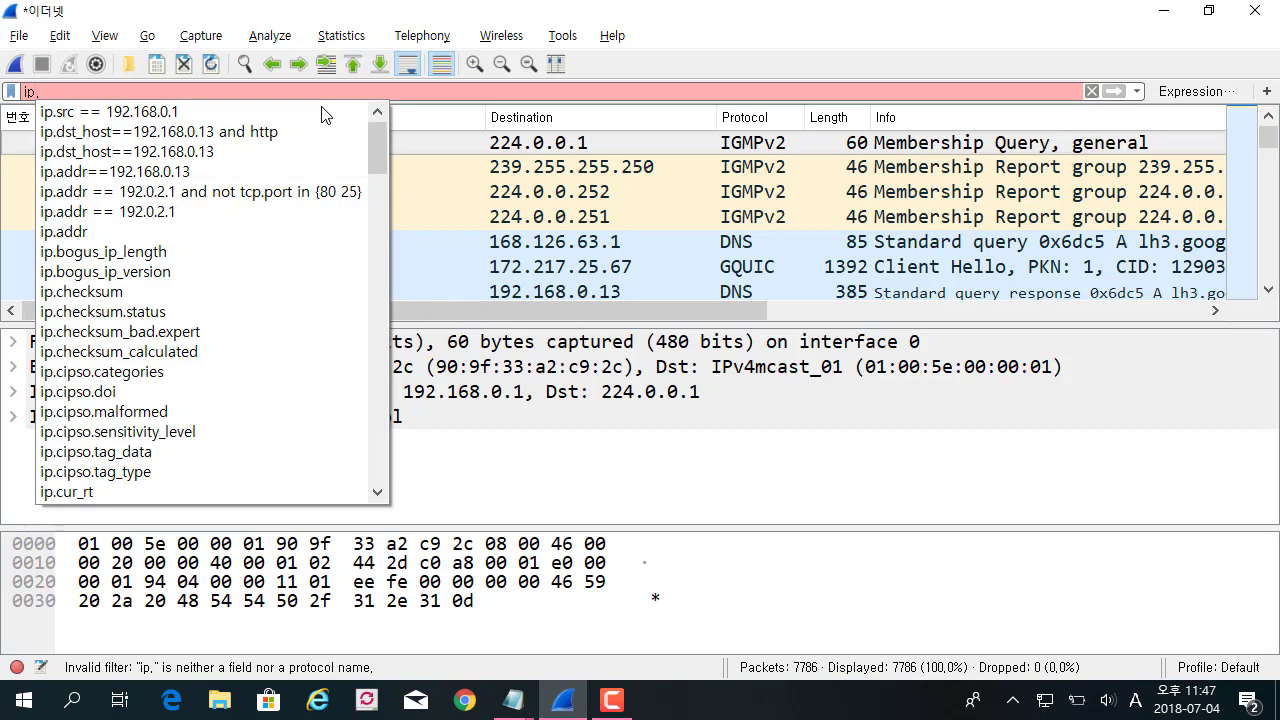
drag(377, 158, 372, 128)
drag(370, 139, 380, 336)
scroll(320, 257, down, 10)
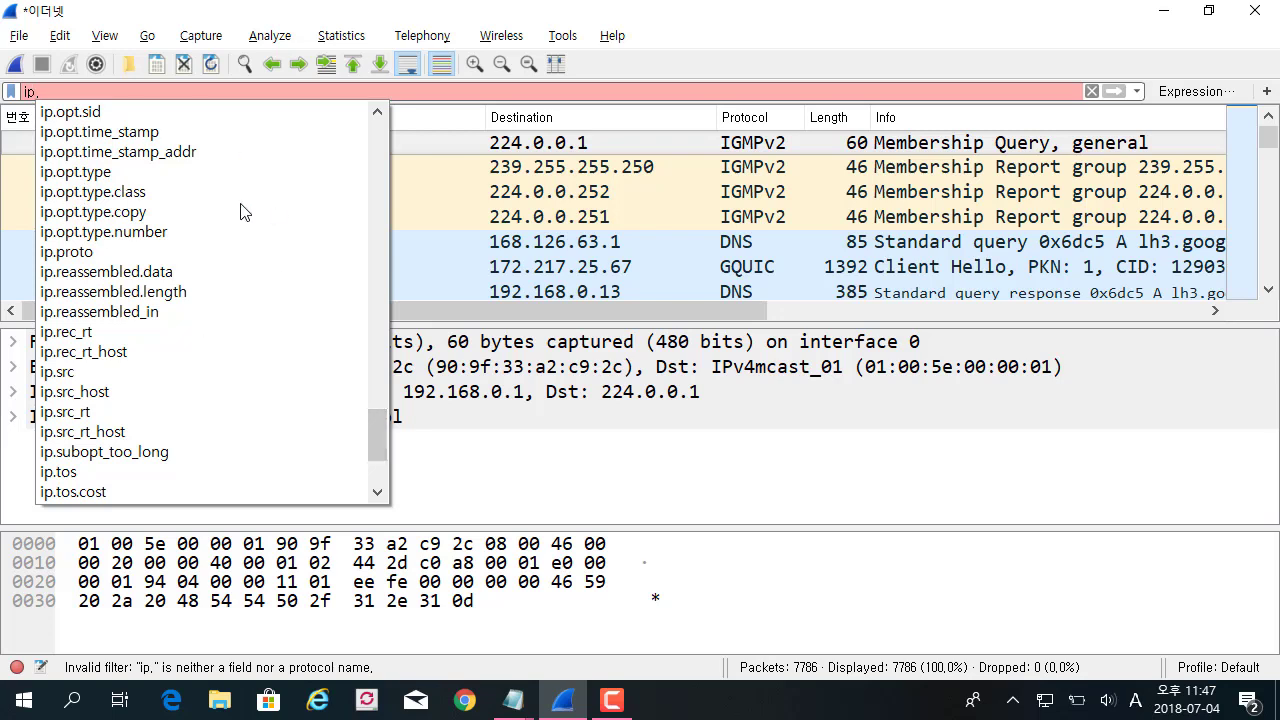
click(428, 90)
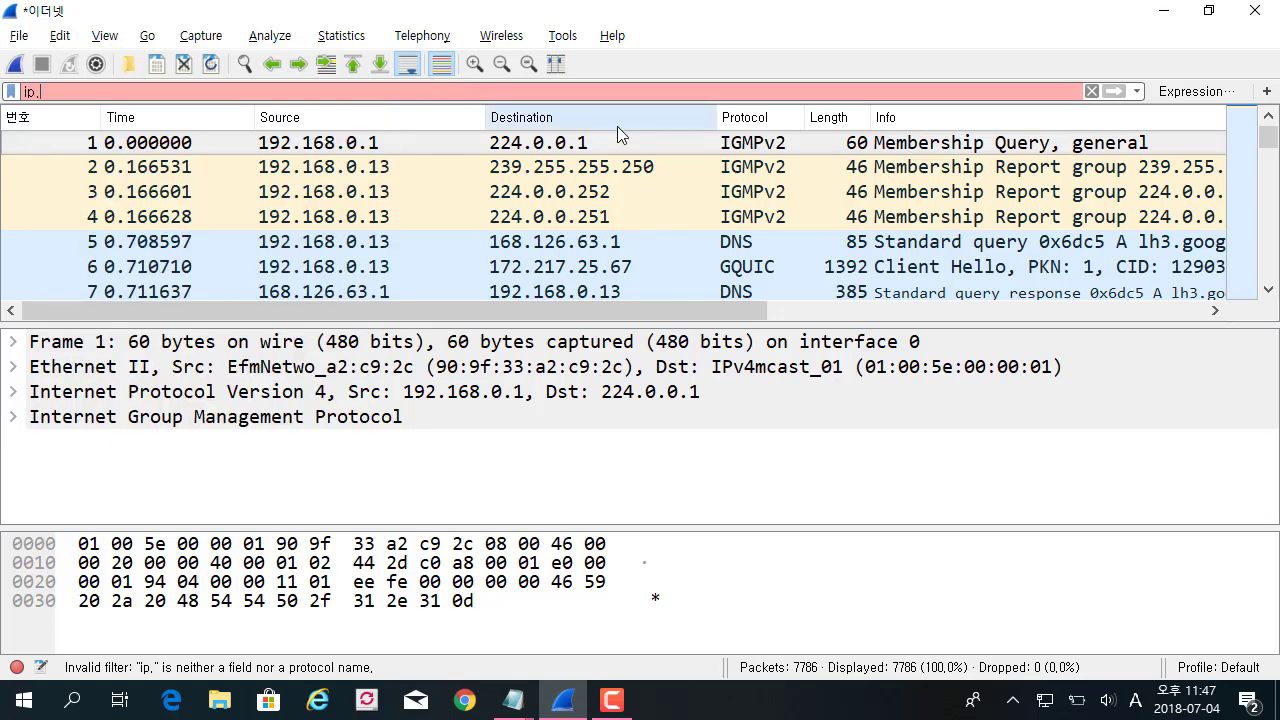
Browse the captured packets from the start of the list, selecting packets 3, 25, 122, 141 and 185 to examine their addresses and protocol details
click(609, 195)
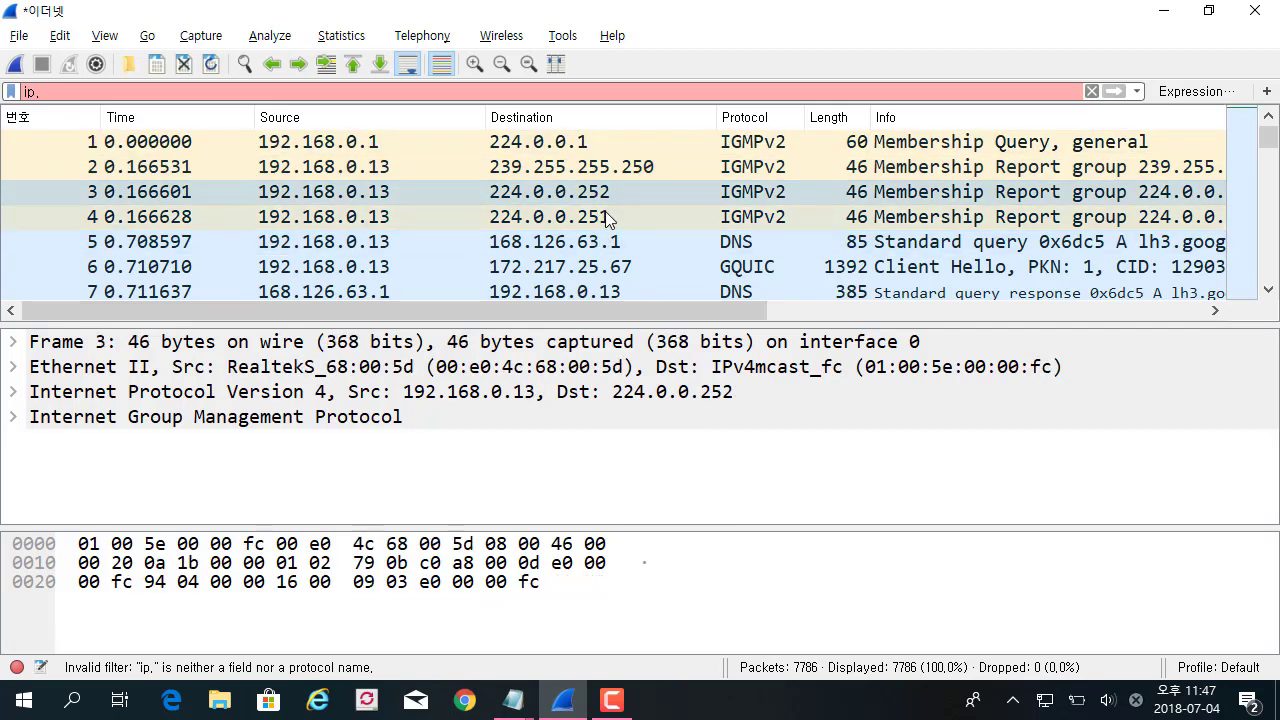
scroll(606, 212, down, 7)
click(608, 217)
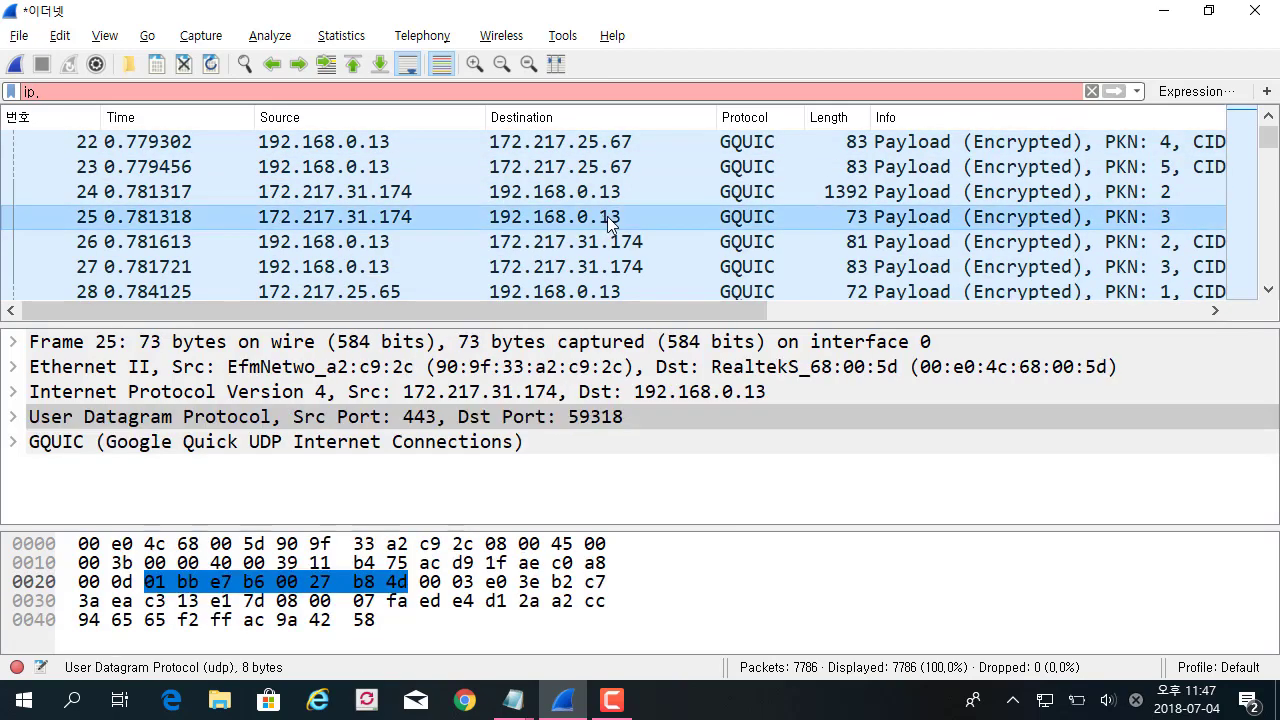
mouse_move(1268, 138)
mouse_down()
mouse_move(1270, 199)
mouse_move(1268, 143)
mouse_up()
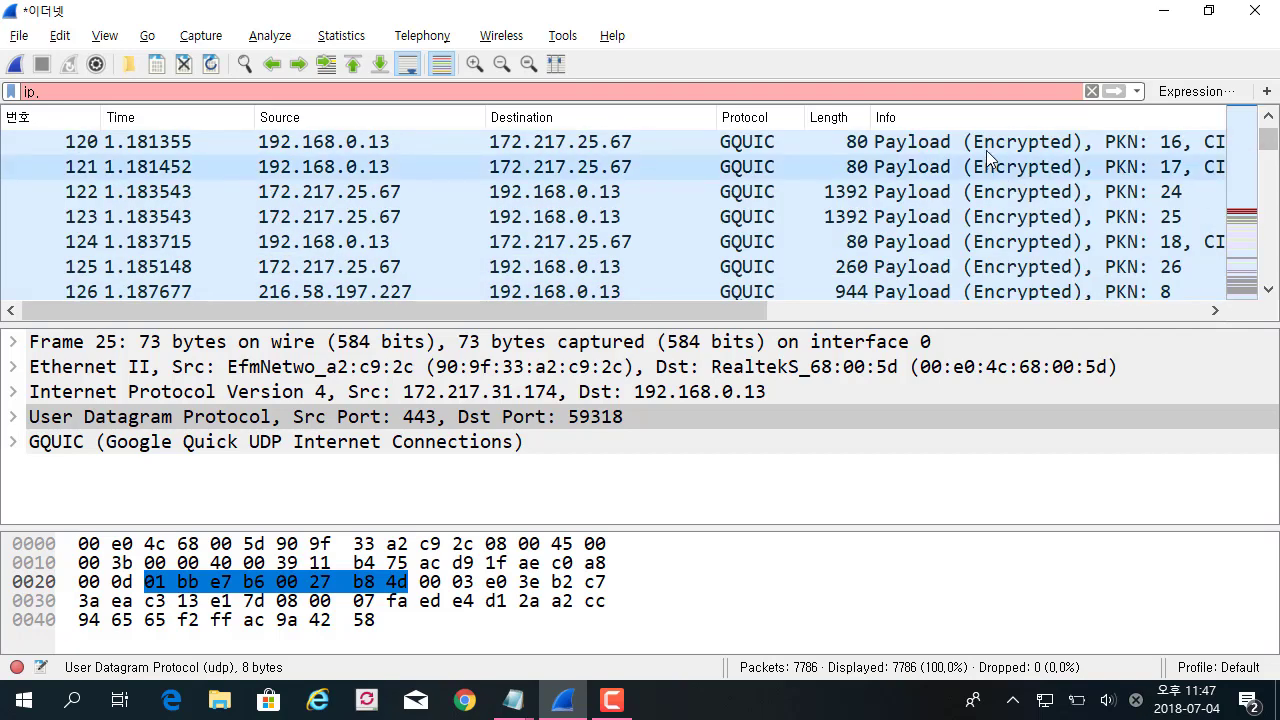
click(423, 200)
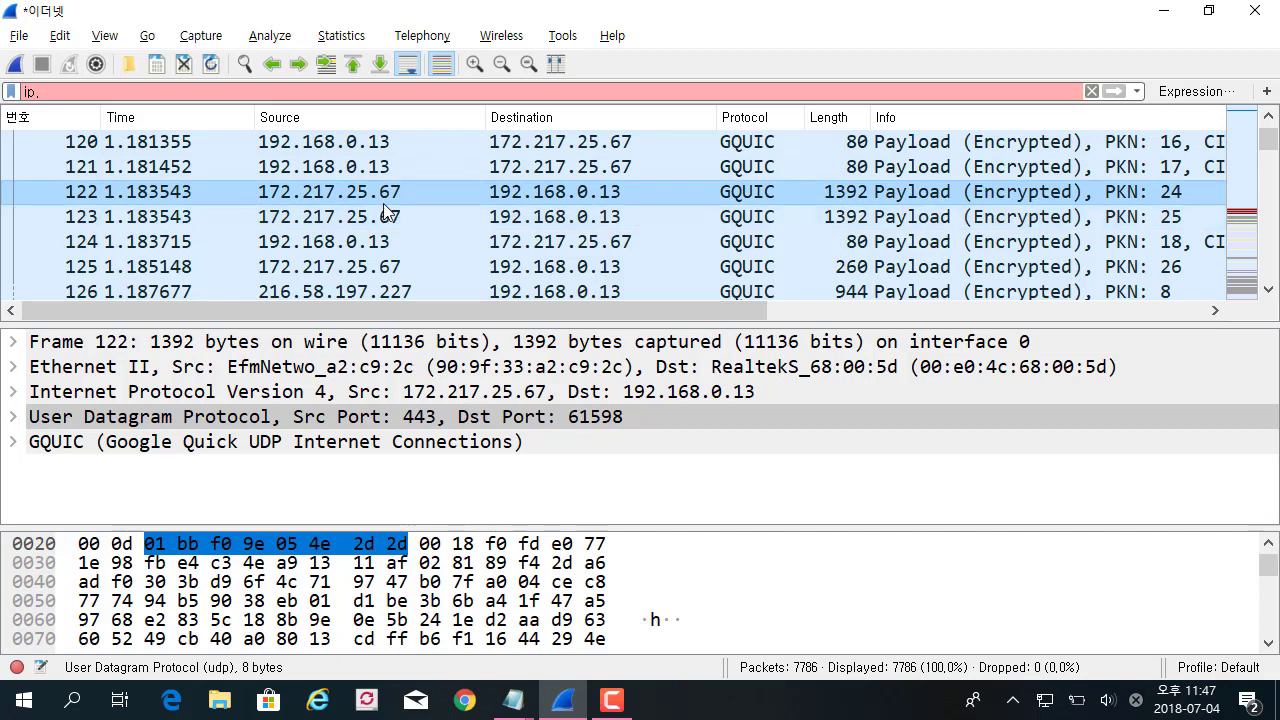
scroll(383, 205, down, 3)
scroll(383, 208, down, 3)
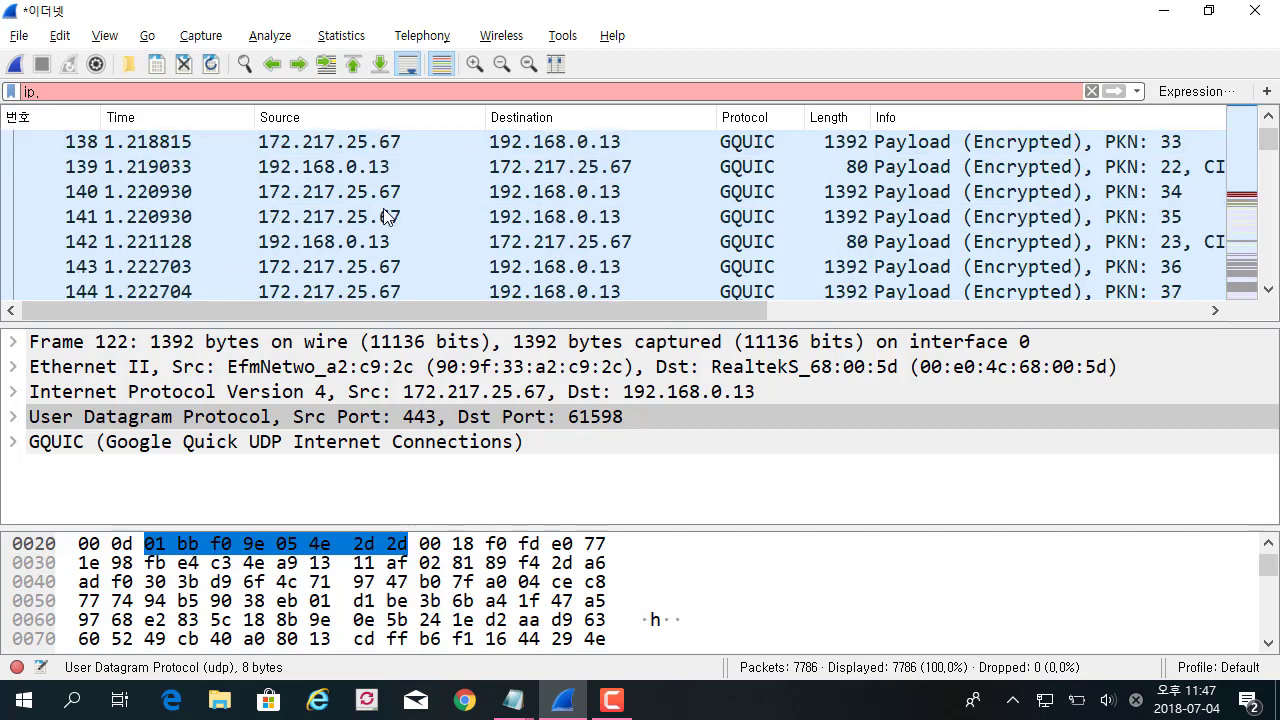
click(385, 216)
scroll(386, 218, down, 3)
scroll(383, 218, down, 5)
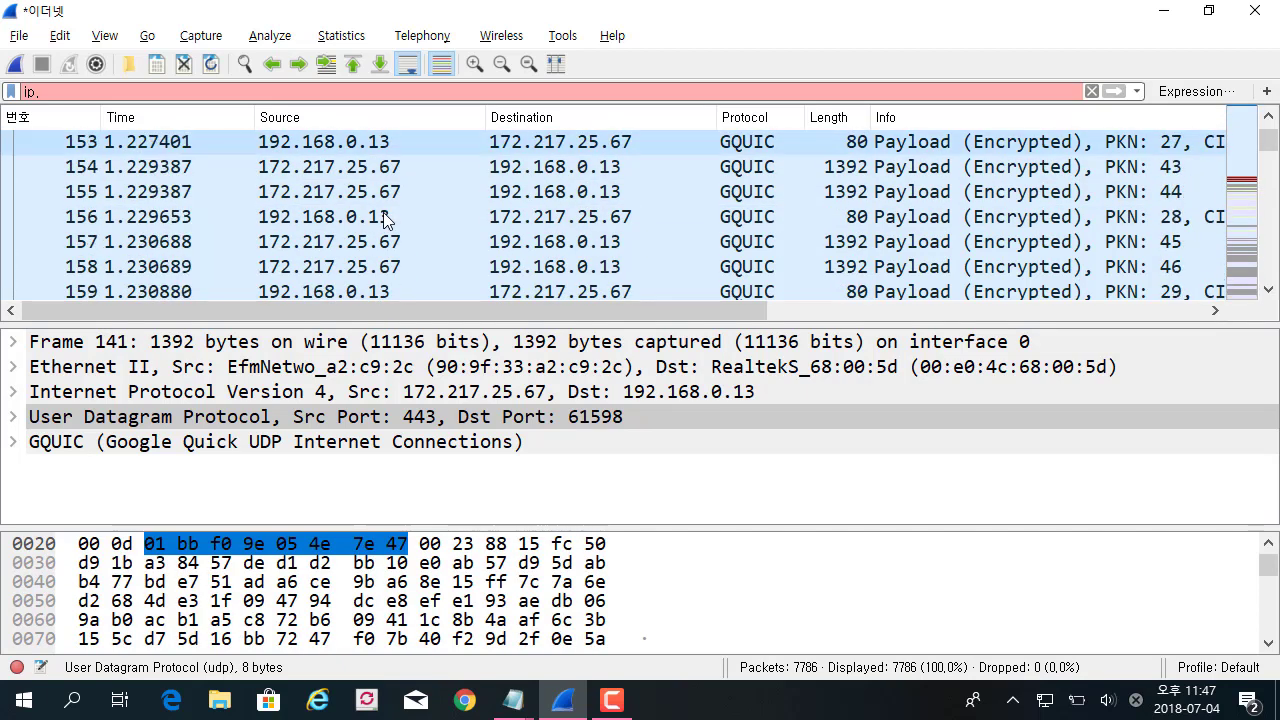
scroll(383, 225, down, 3)
scroll(383, 229, down, 3)
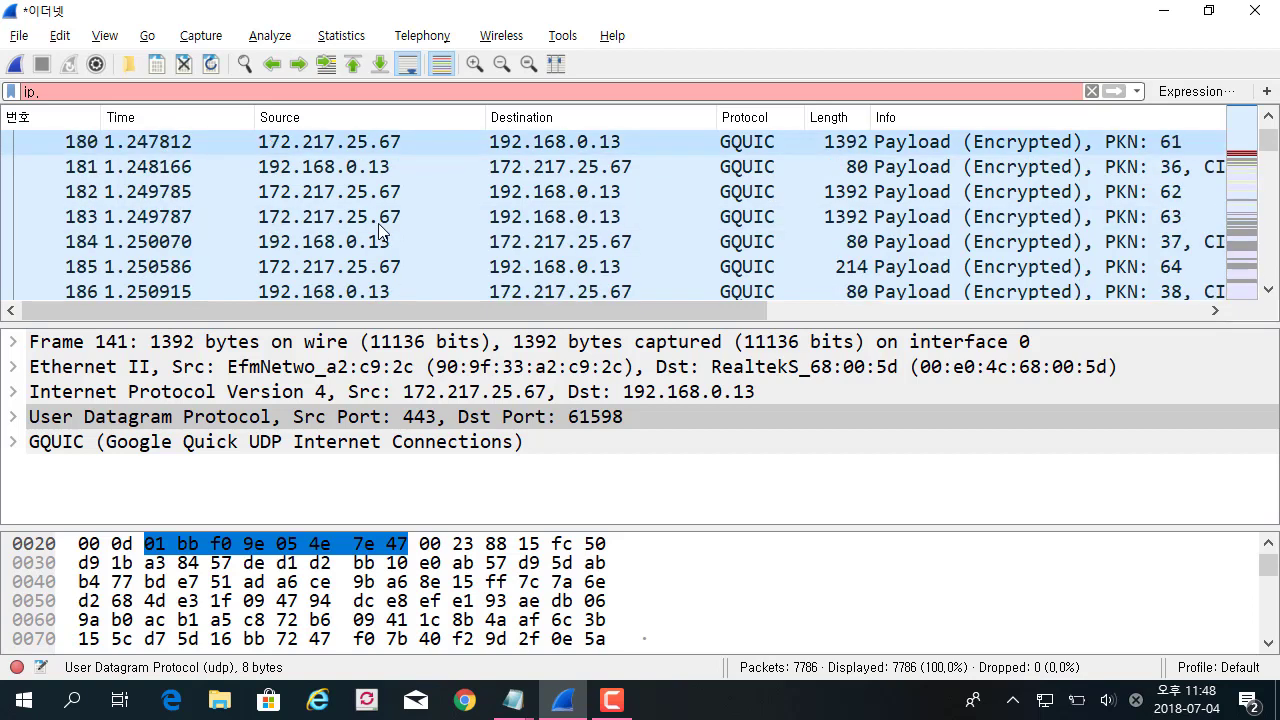
click(399, 226)
click(403, 266)
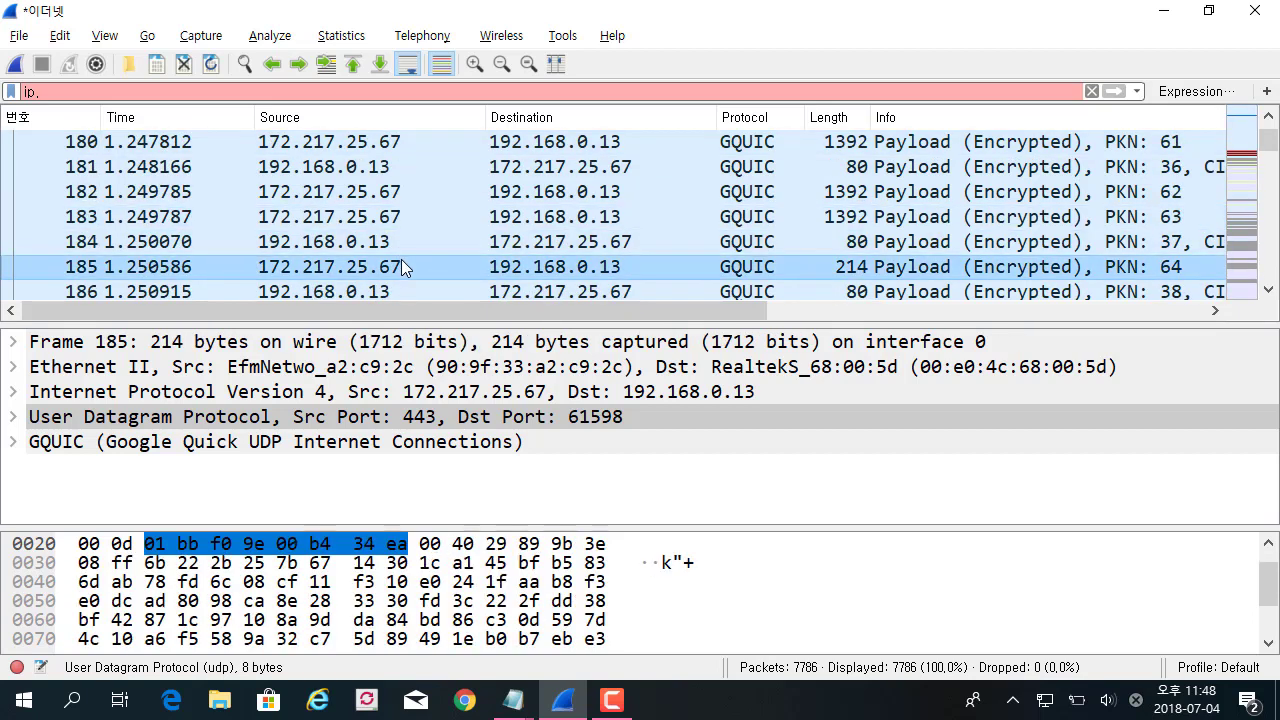
scroll(401, 259, down, 3)
scroll(401, 252, down, 2)
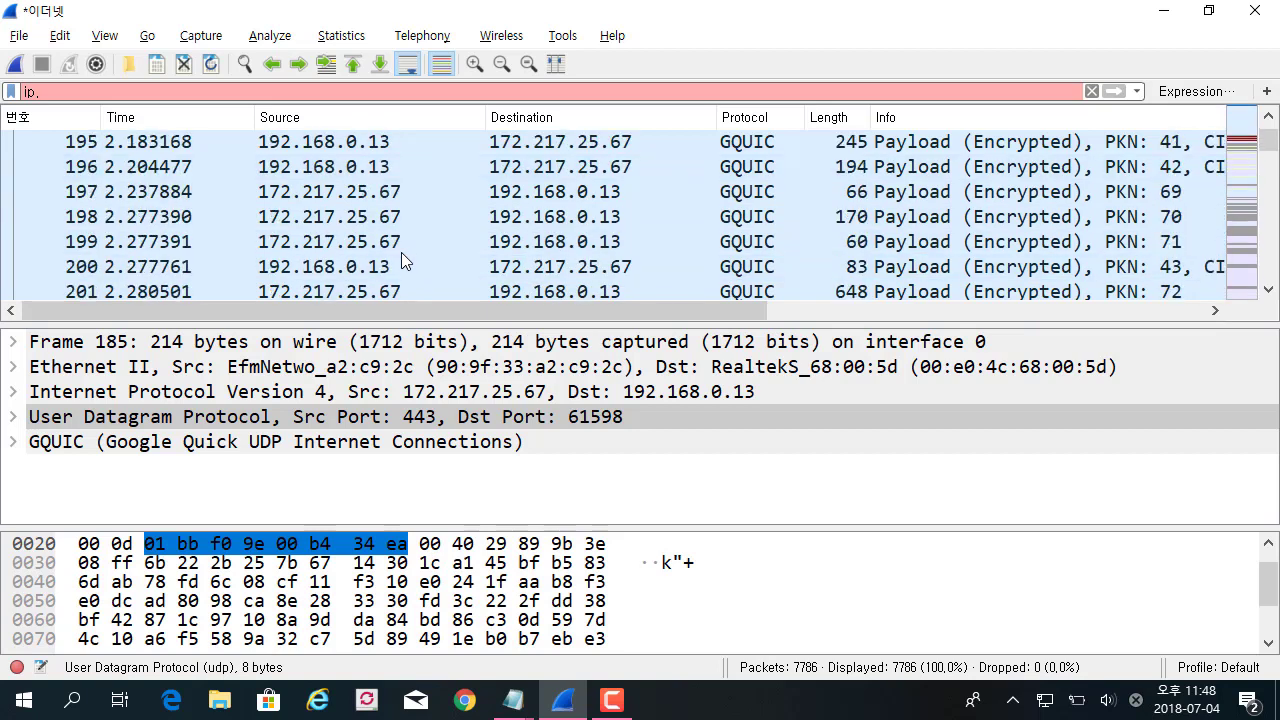